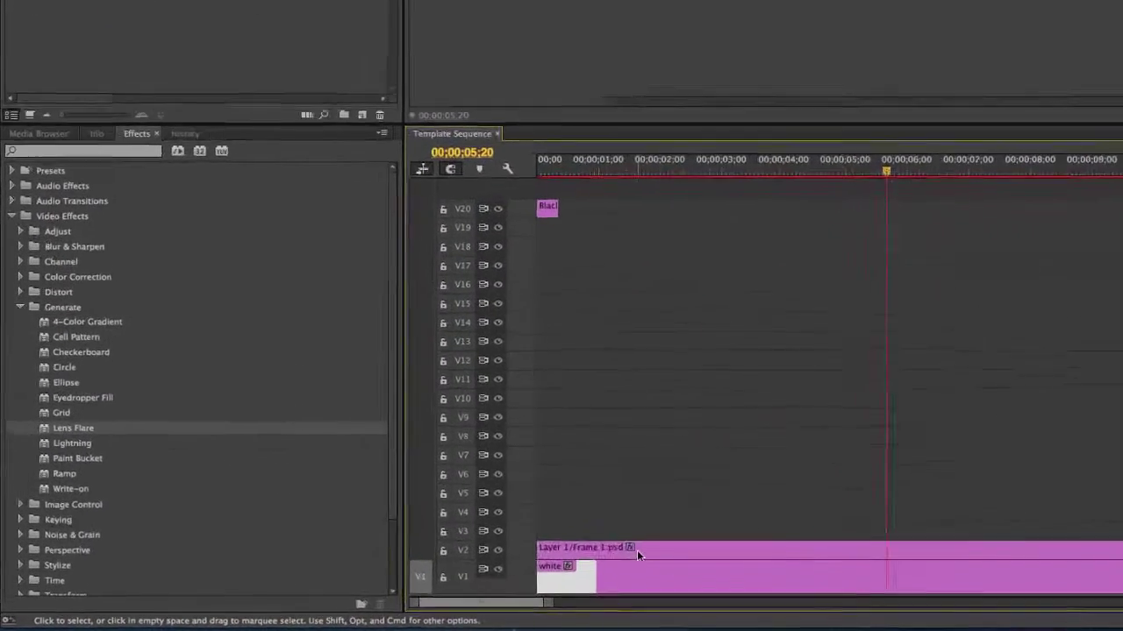
# - Apply the Lens Flare effect from the Generate video effects to the Layer 1/Frame 1.psd clip on V2
pyautogui.click(637, 550)
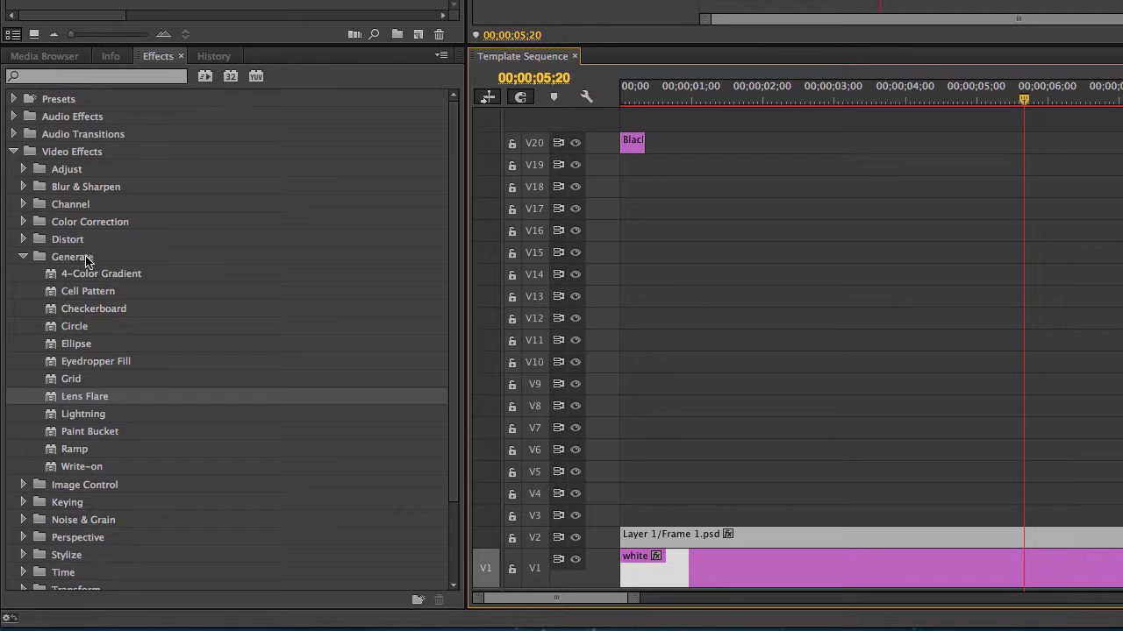
pyautogui.click(65, 400)
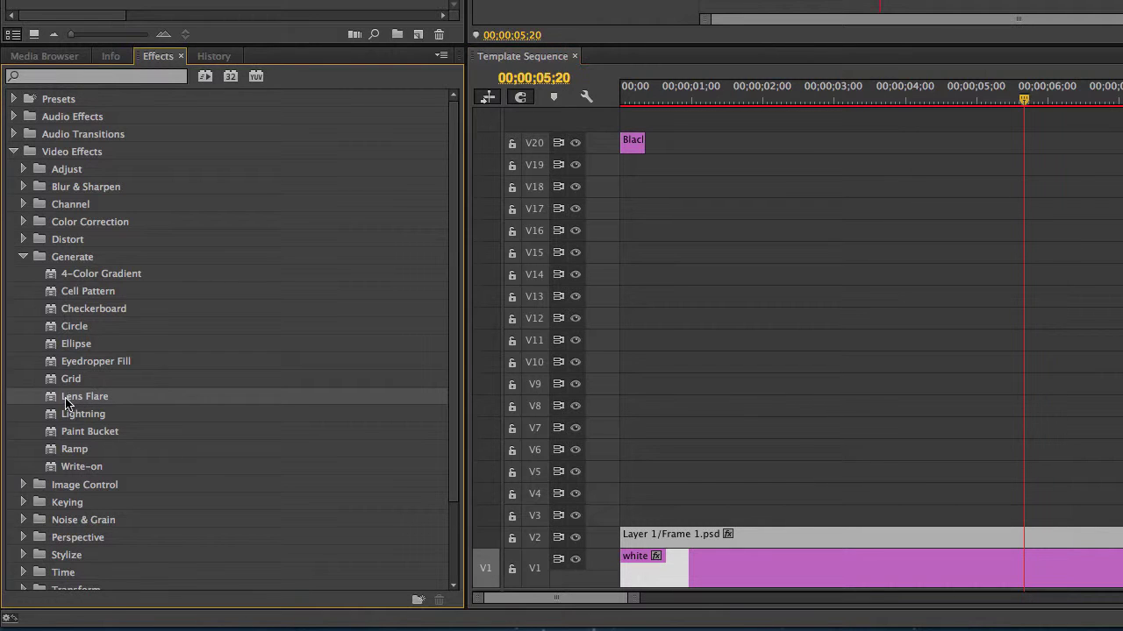
pyautogui.moveTo(53, 404); pyautogui.dragTo(816, 537)
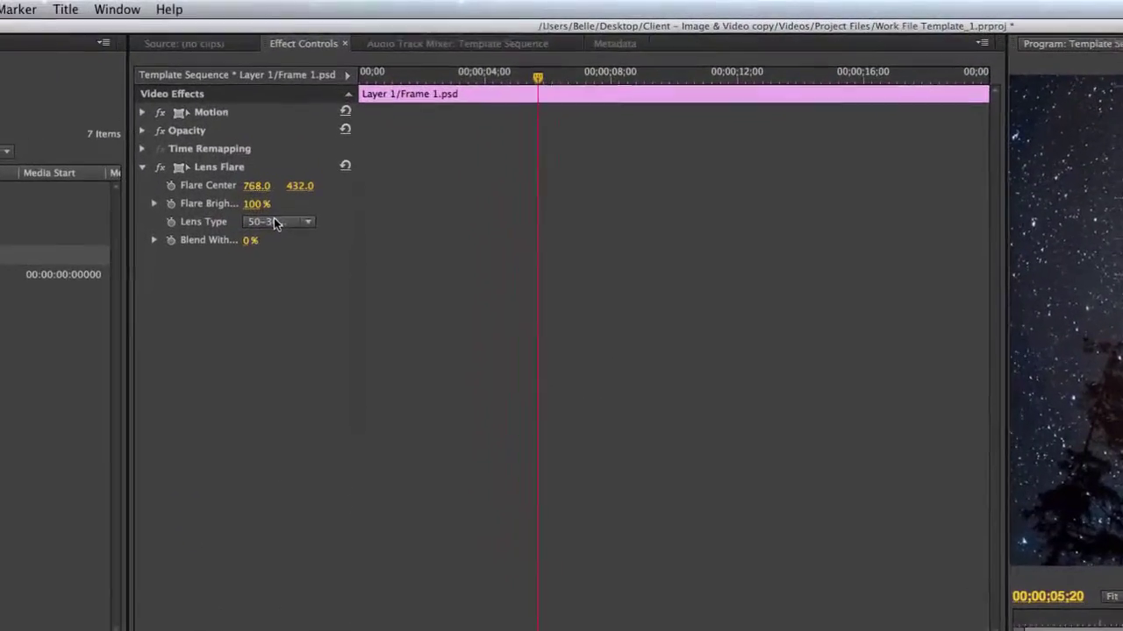
# - Set the lens flare's type to 105mm Prime and its brightness to 76%
pyautogui.click(305, 112)
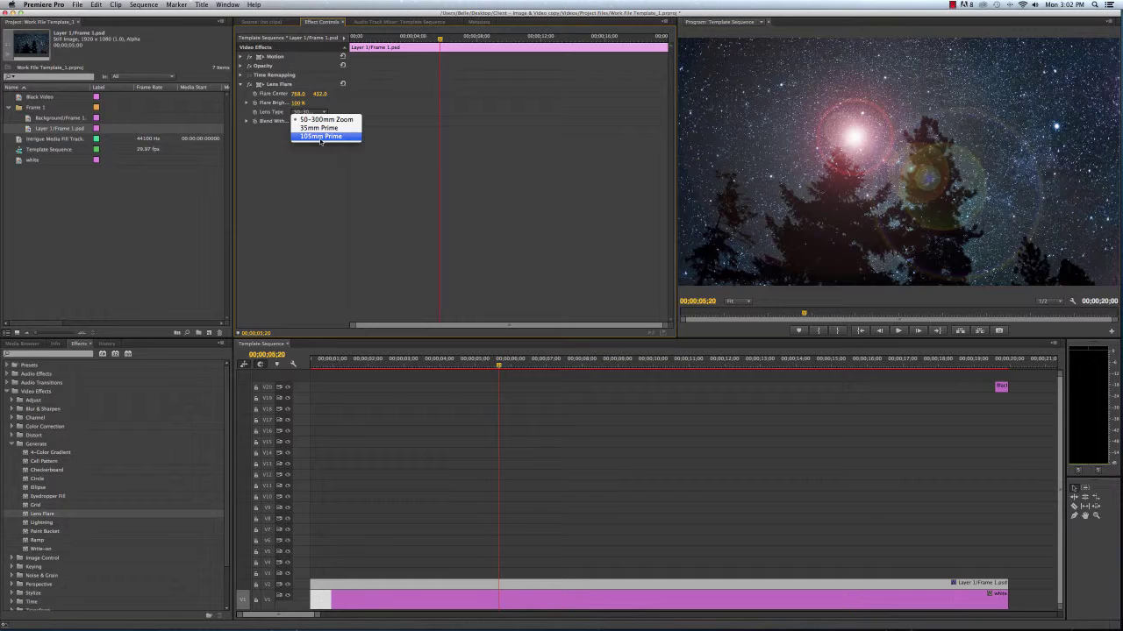
pyautogui.click(279, 274)
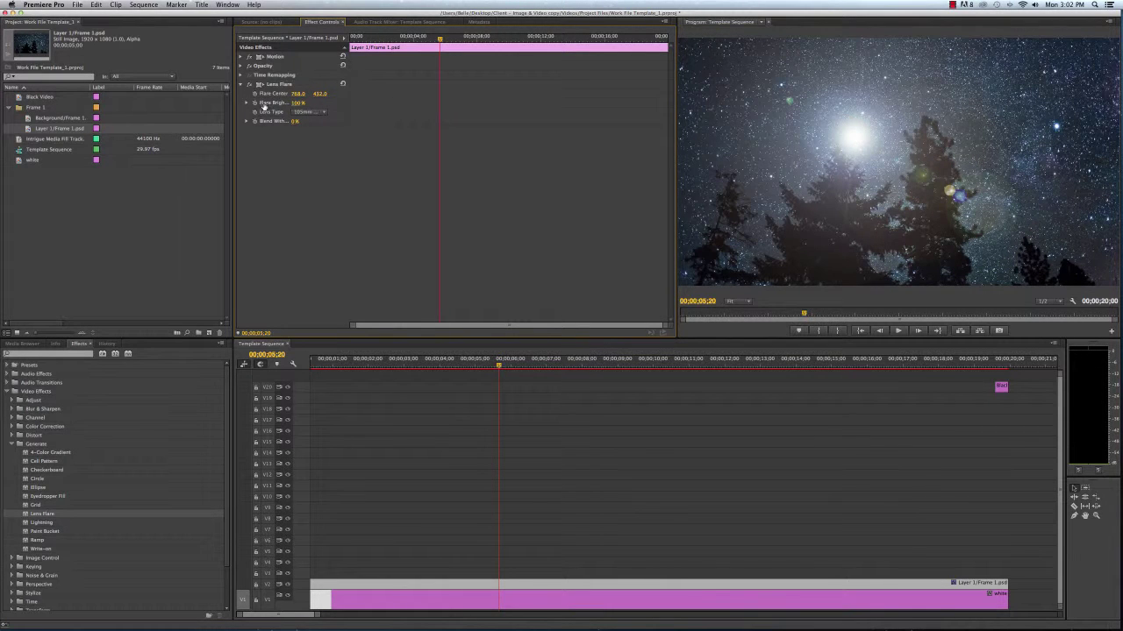
pyautogui.moveTo(301, 104); pyautogui.dragTo(282, 103)
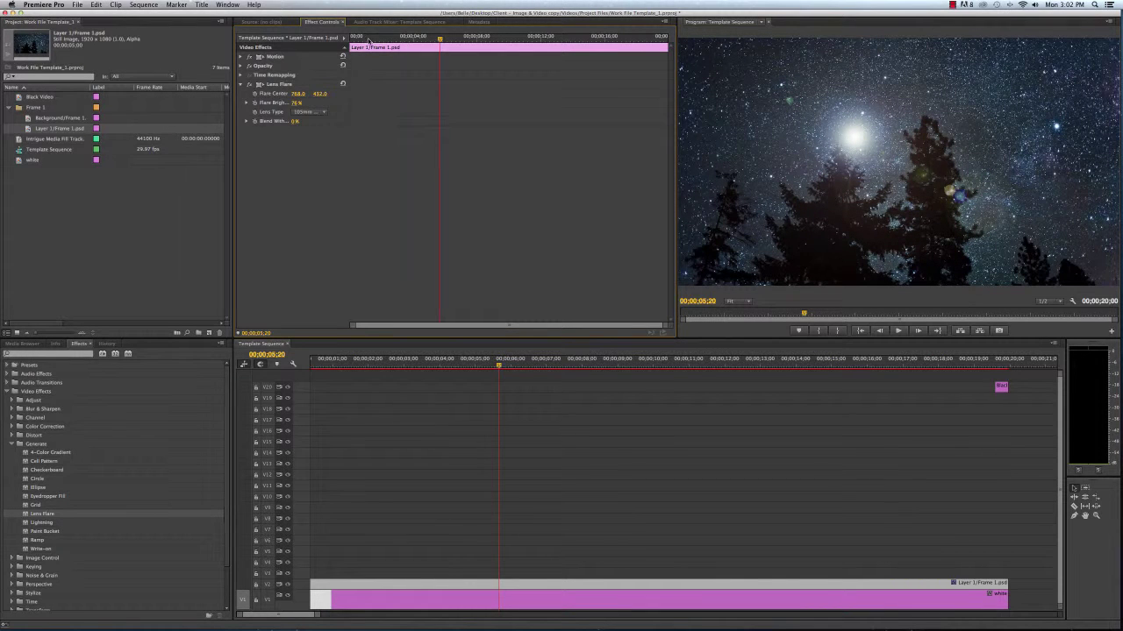
# - At 00;00;01;01, move the flare center onto the bright star beyond the tallest tree, at about 1645.4, 385.4
pyautogui.scroll(1, 399, 377)
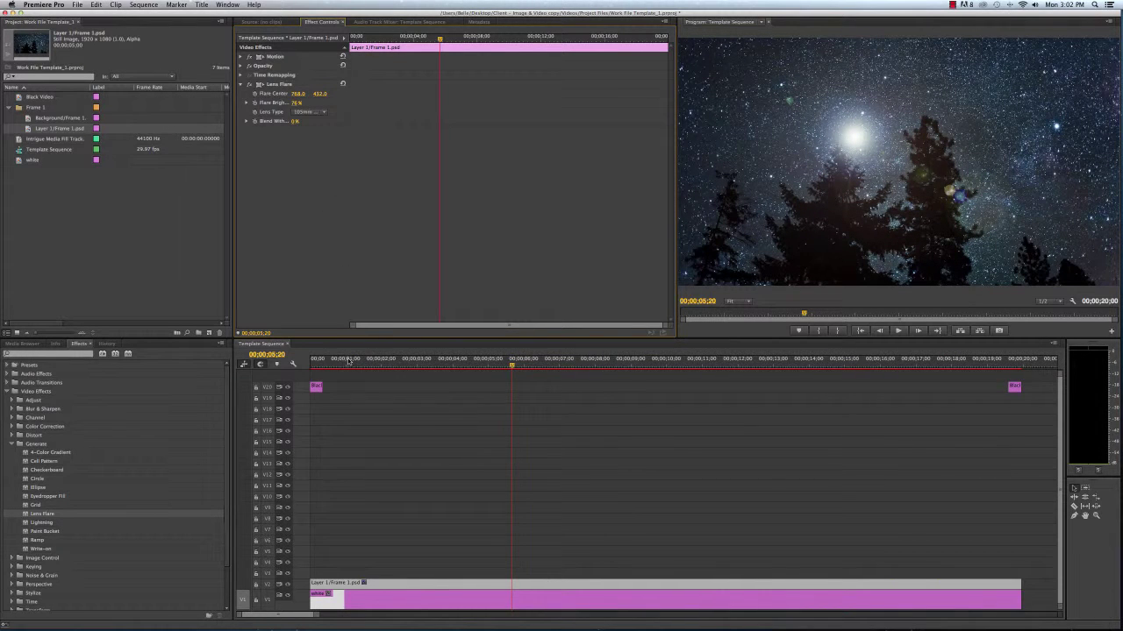
pyautogui.moveTo(349, 362); pyautogui.dragTo(346, 362)
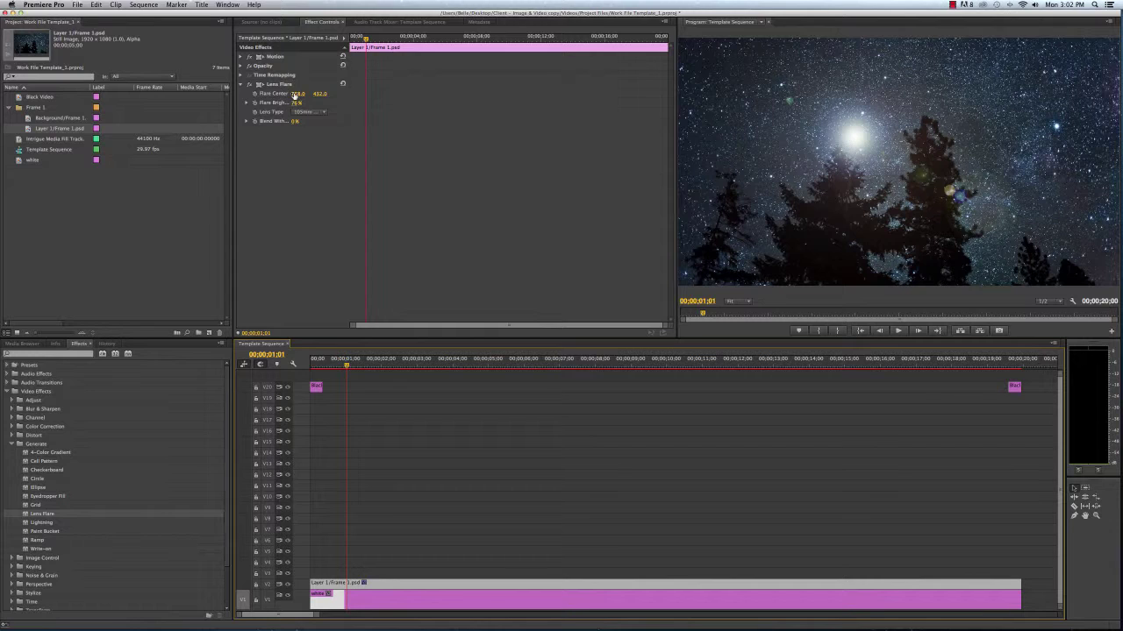
pyautogui.moveTo(297, 93); pyautogui.dragTo(1065, 93)
pyautogui.moveTo(320, 93); pyautogui.dragTo(290, 94)
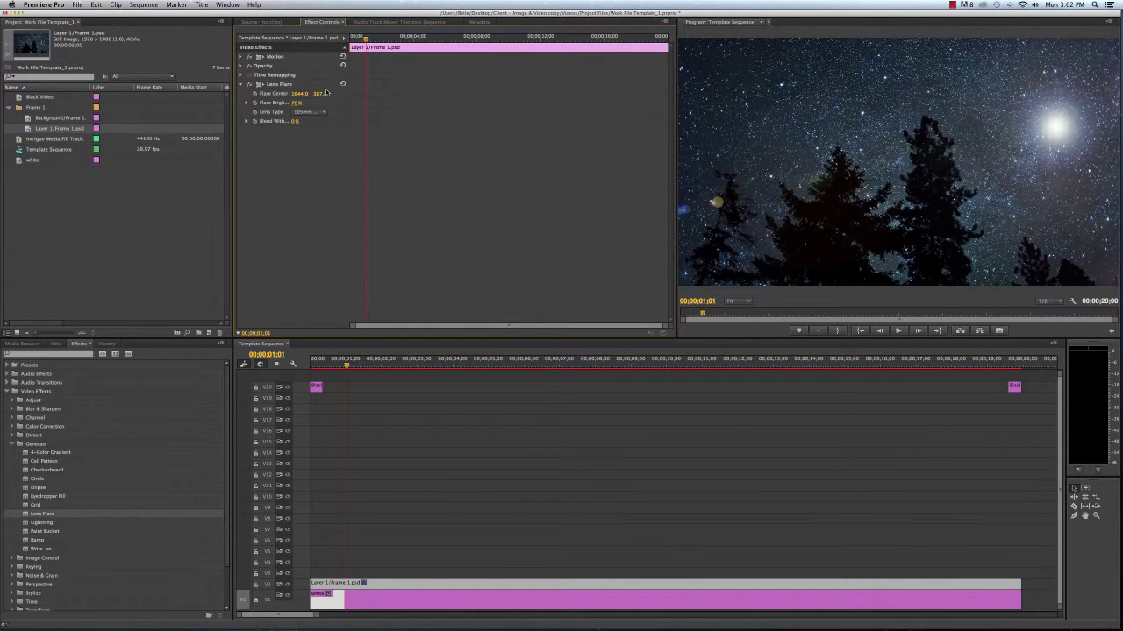
pyautogui.click(283, 89)
pyautogui.moveTo(1055, 128)
pyautogui.mouseDown()
pyautogui.moveTo(1027, 108)
pyautogui.moveTo(935, 170)
pyautogui.moveTo(871, 122)
pyautogui.moveTo(1058, 132)
pyautogui.mouseUp()
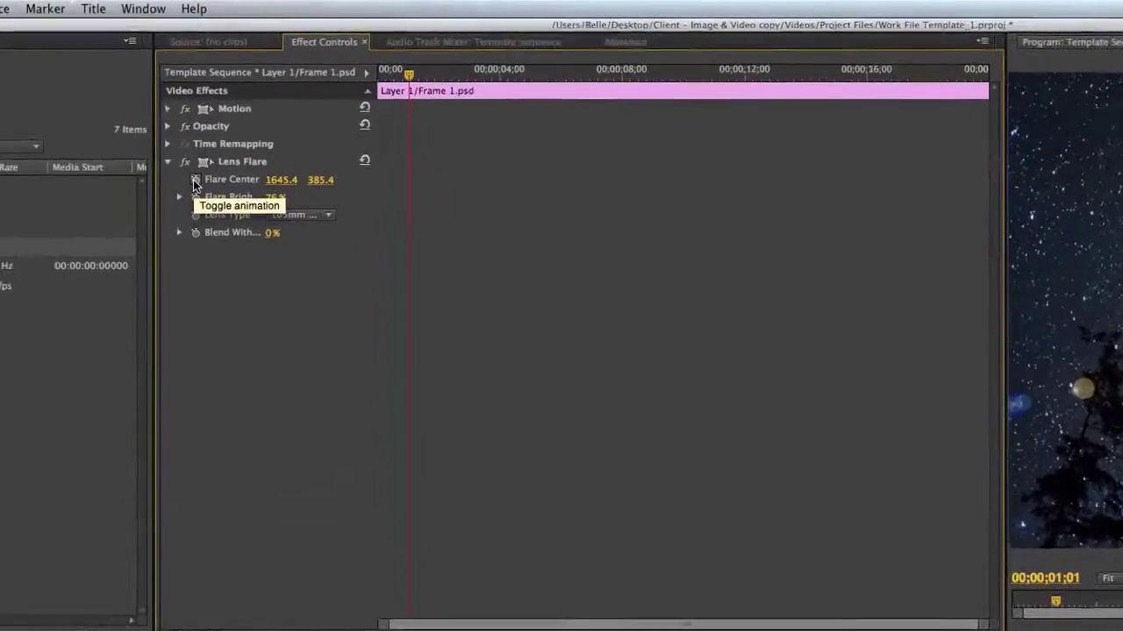
# - Keyframe Flare Center and Flare Brightness at 00;00;01;01 and again at 00;00;01;13
pyautogui.click(244, 114)
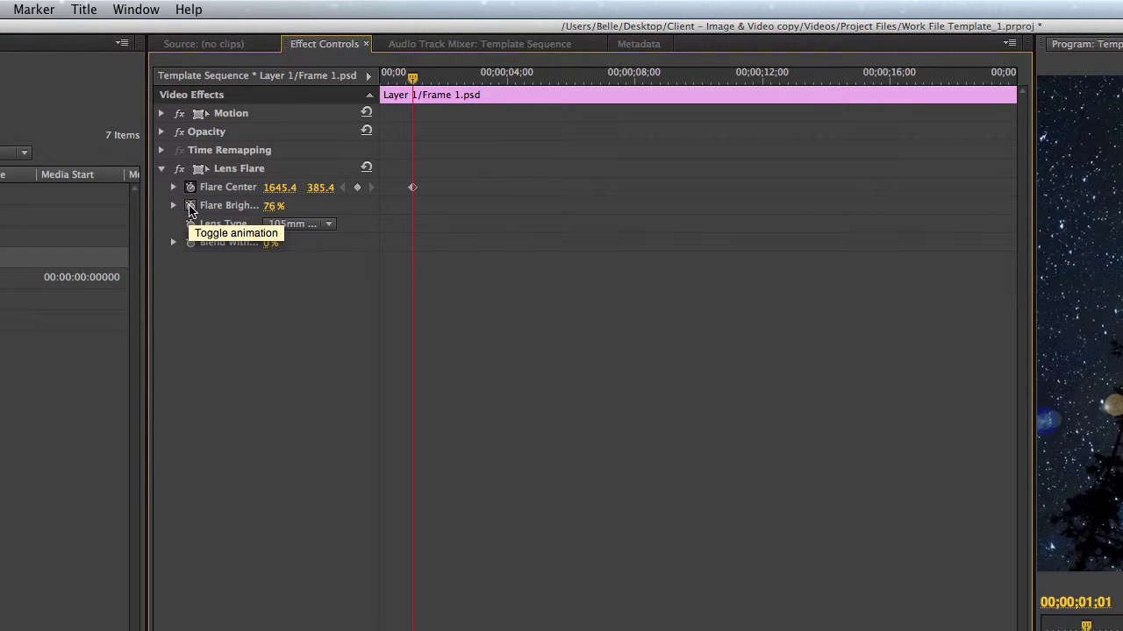
pyautogui.click(190, 208)
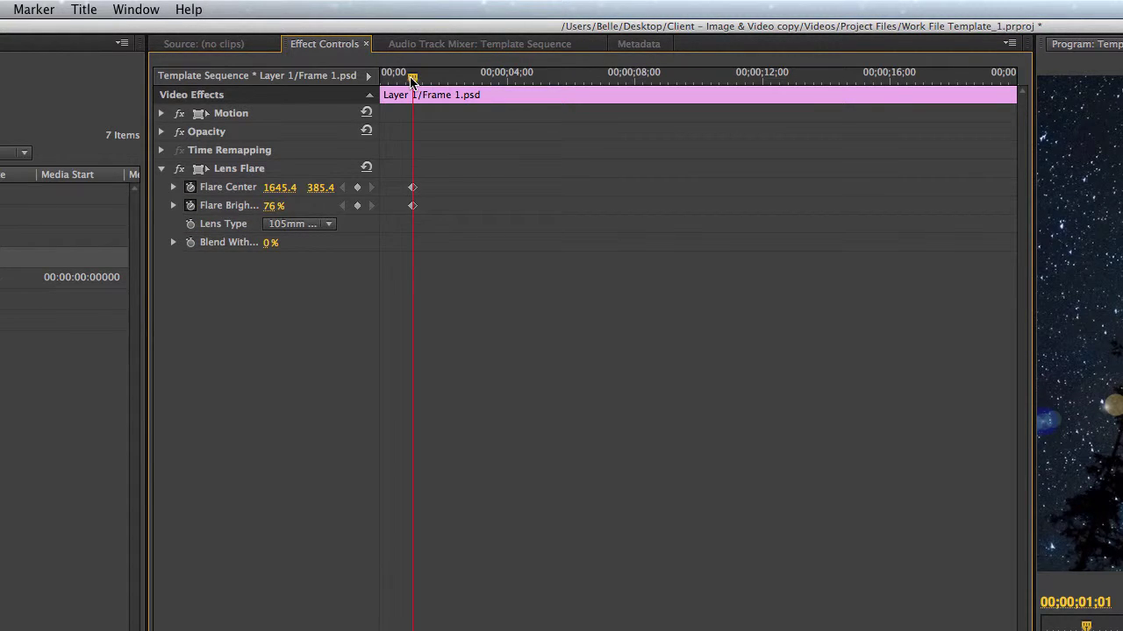
pyautogui.moveTo(412, 79); pyautogui.dragTo(425, 77)
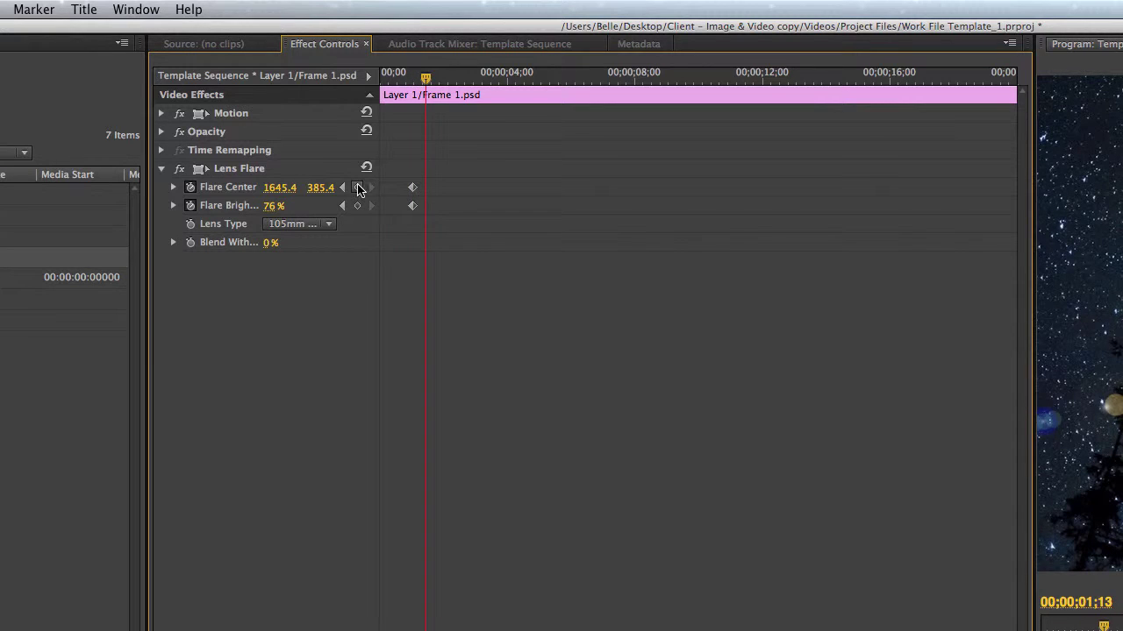
pyautogui.click(357, 188)
pyautogui.click(357, 207)
# - Set the flare brightness to 0% at 00;00;00;23 and move the first Flare Center keyframe to that time
pyautogui.moveTo(422, 80); pyautogui.dragTo(400, 84)
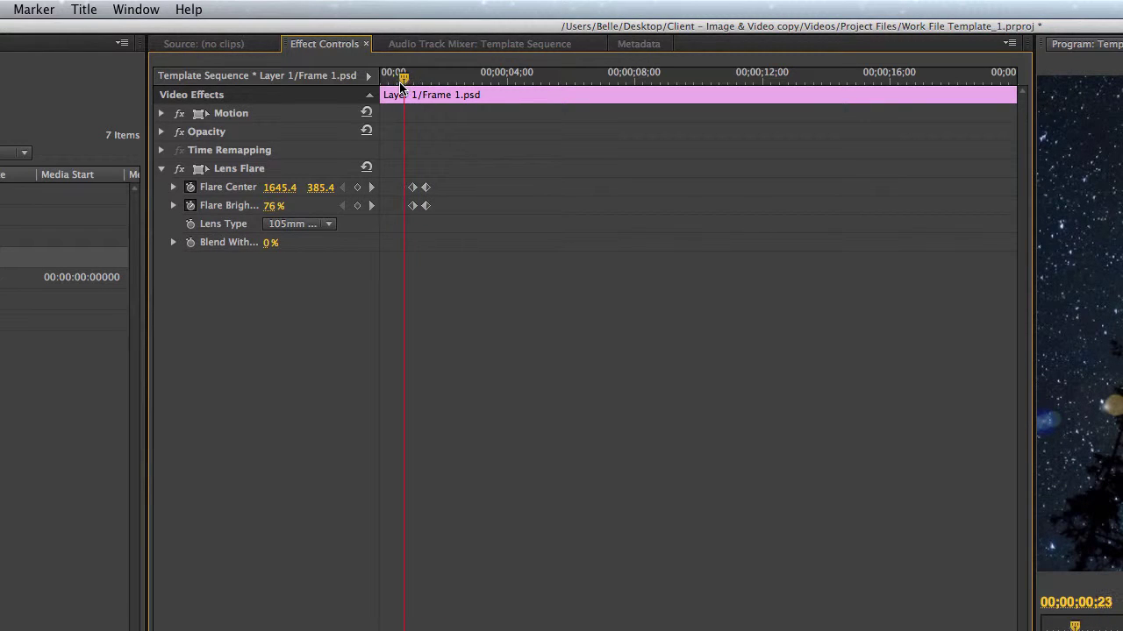
pyautogui.click(271, 207)
pyautogui.write('0')
pyautogui.press('Return')
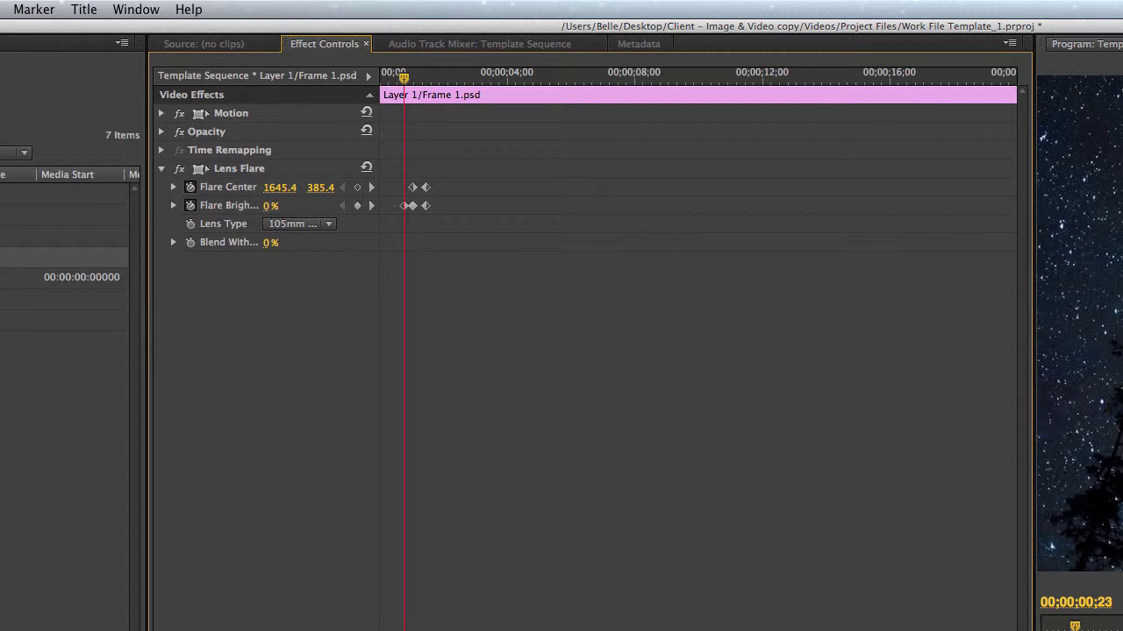
pyautogui.click(413, 188)
pyautogui.moveTo(413, 187); pyautogui.dragTo(406, 188)
# - Set the flare brightness to 0% at 00;00;01;21 and move the last Flare Center keyframe to that time
pyautogui.moveTo(404, 77); pyautogui.dragTo(433, 79)
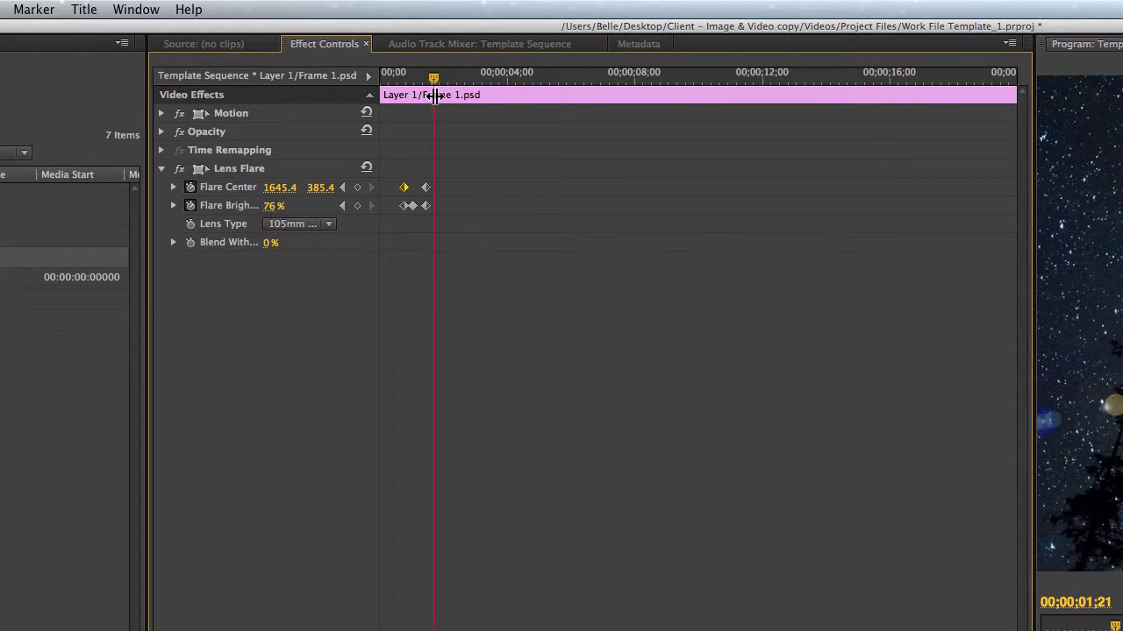
pyautogui.click(281, 211)
pyautogui.write('0')
pyautogui.press('Return')
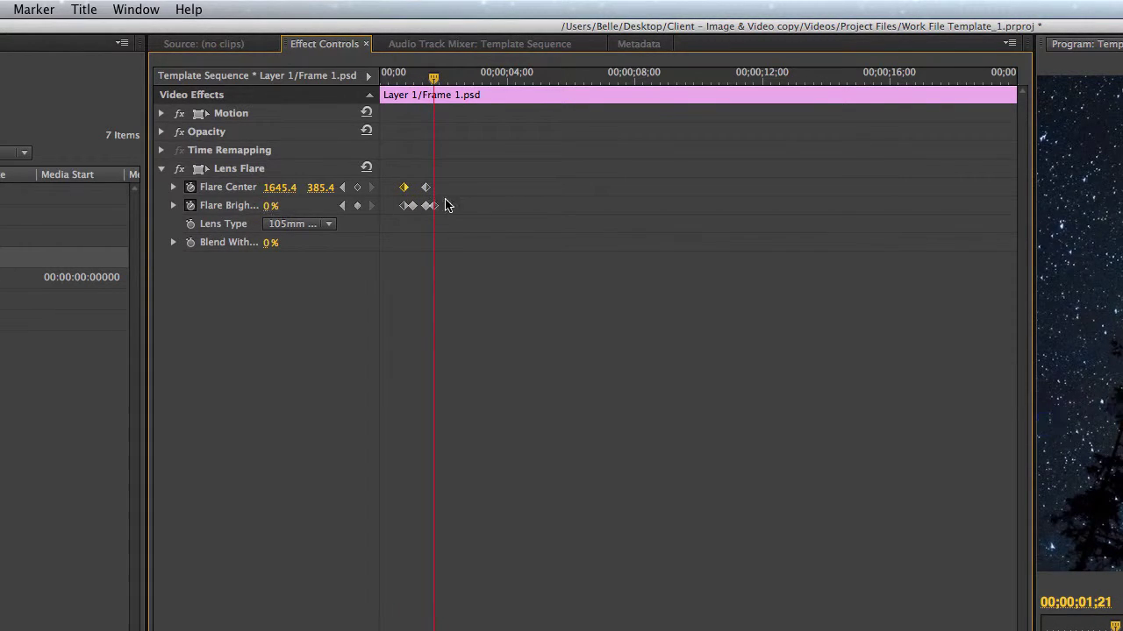
pyautogui.moveTo(425, 187); pyautogui.dragTo(432, 190)
# - Preview the flare, shift its ending center and brightness keyframes slightly earlier, and play it back again
pyautogui.moveTo(407, 79); pyautogui.dragTo(390, 79)
pyautogui.click(489, 351)
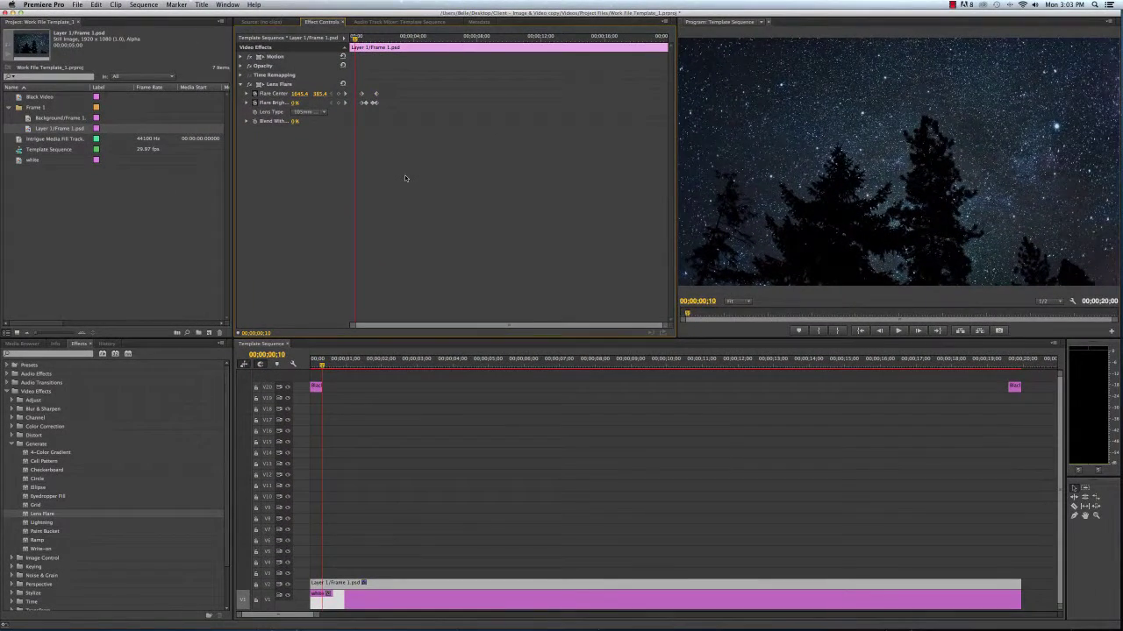
pyautogui.press('space')
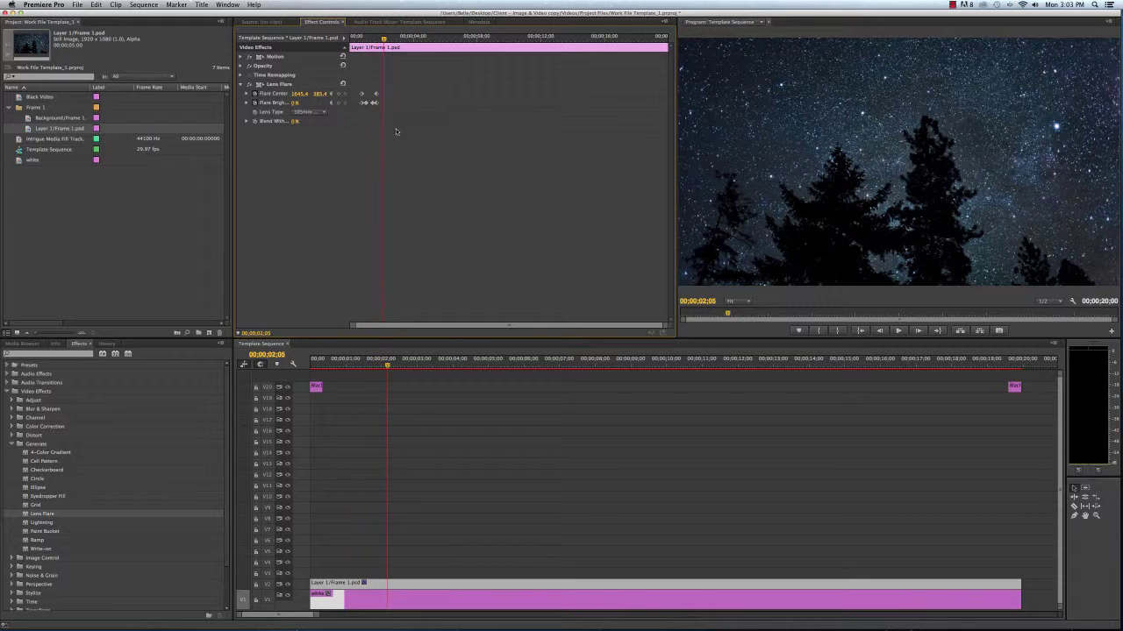
pyautogui.moveTo(389, 80); pyautogui.dragTo(370, 105)
pyautogui.moveTo(361, 39); pyautogui.dragTo(356, 38)
pyautogui.press('space')
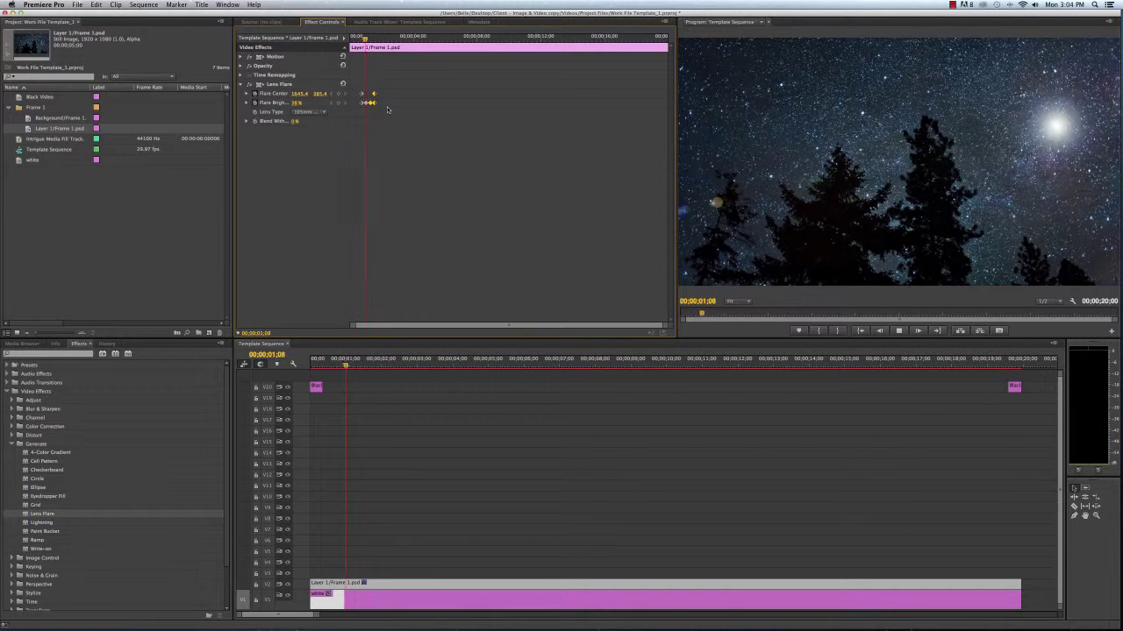
pyautogui.press('space')
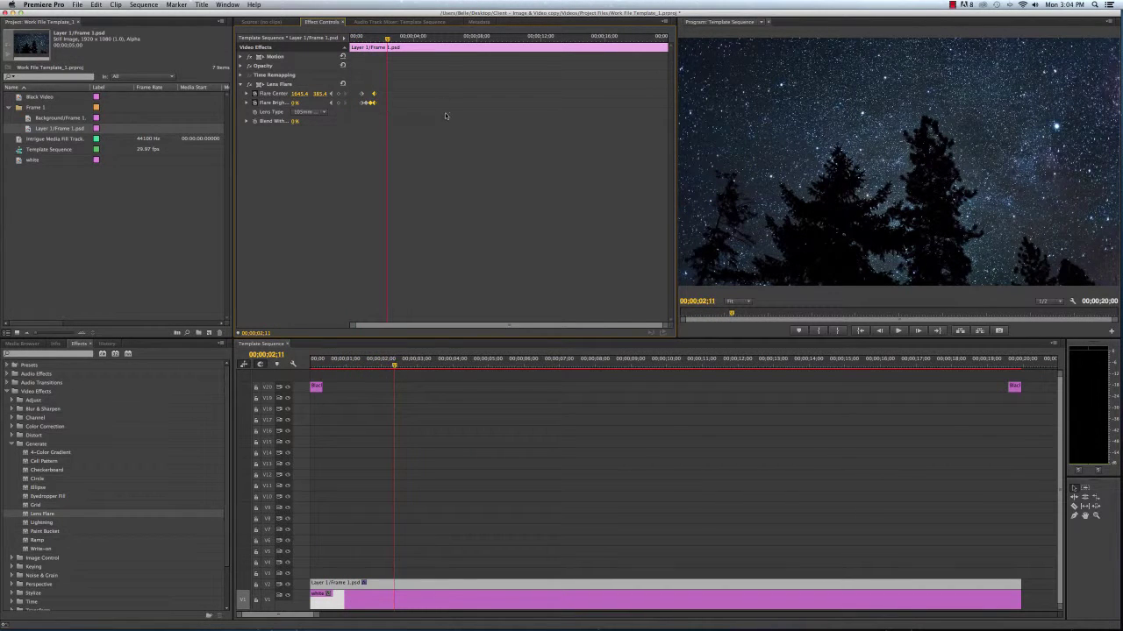
# - Duplicate the flare keyframes at 00;00;02;15 and move the copied flare's center to about 800.8, 330.1 at both of its center keyframes
pyautogui.moveTo(402, 87); pyautogui.dragTo(353, 107)
pyautogui.click(388, 40)
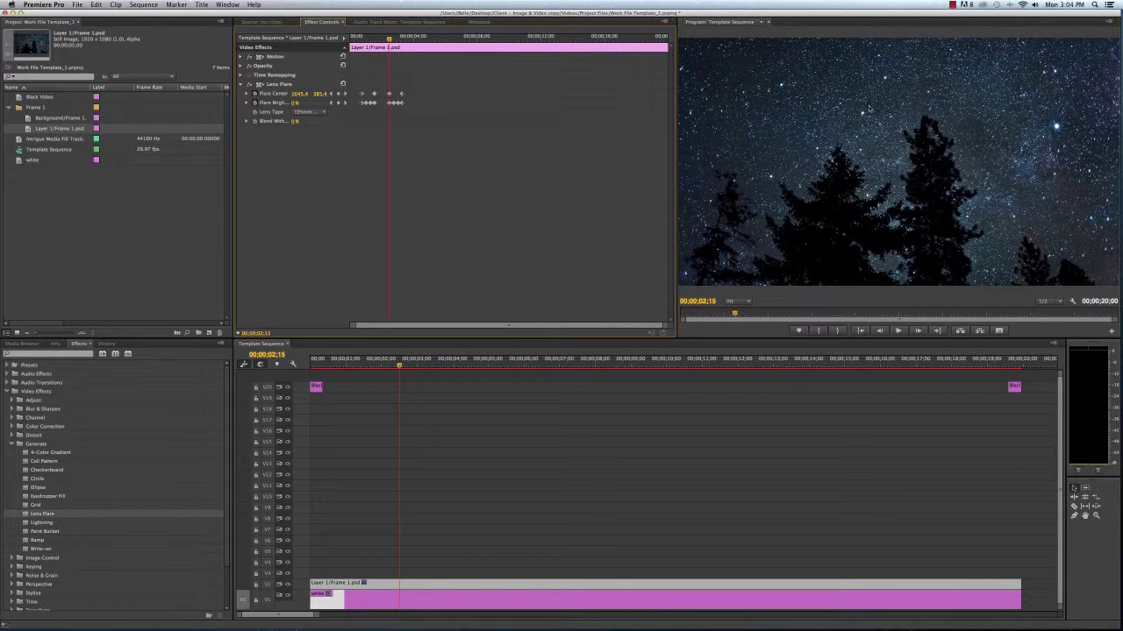
pyautogui.click(278, 87)
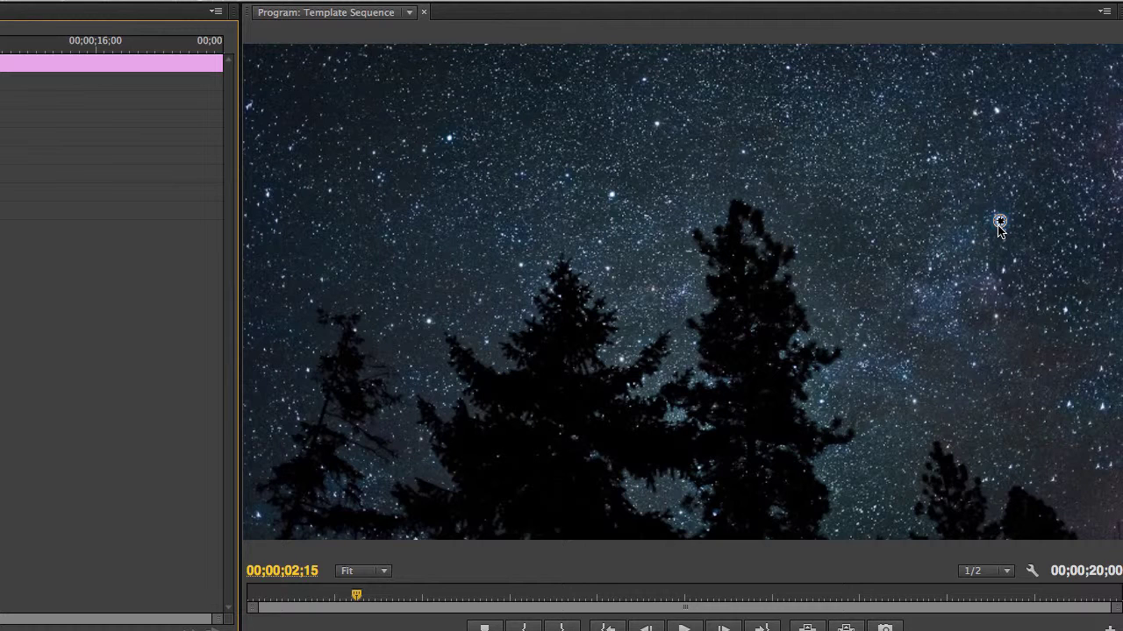
pyautogui.moveTo(994, 225); pyautogui.dragTo(609, 193)
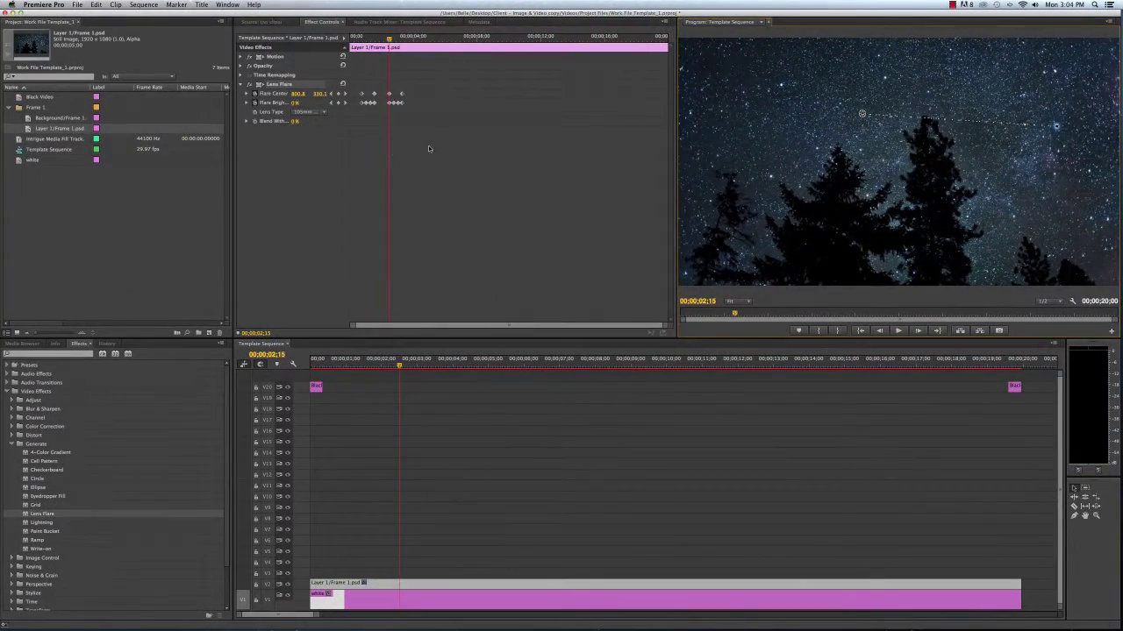
pyautogui.click(409, 101)
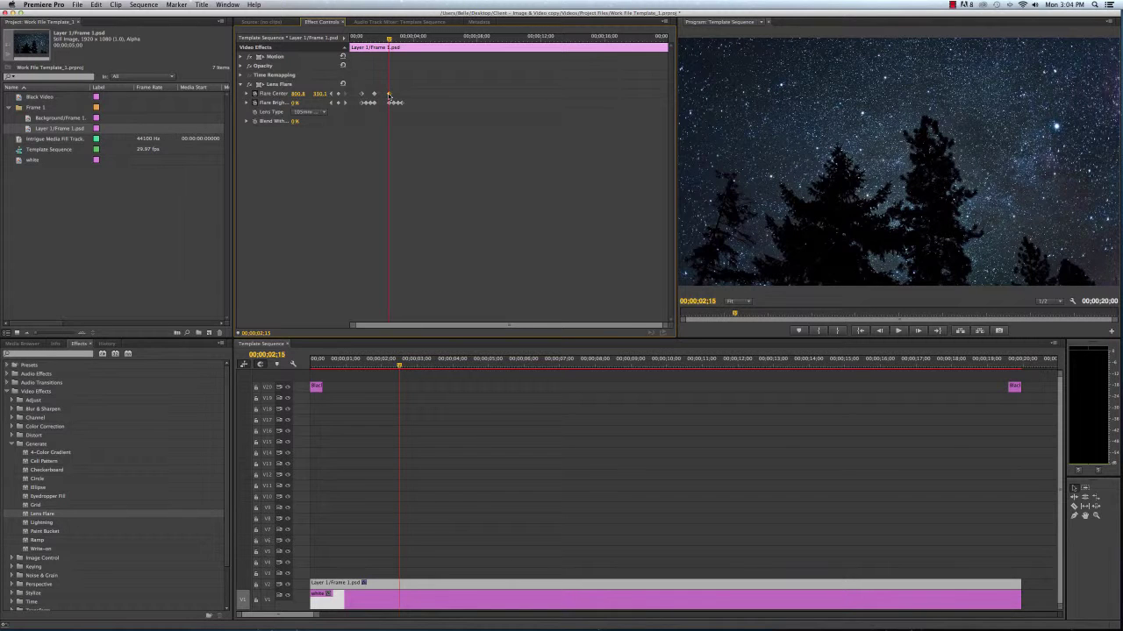
# - Preview both flares, then shift the second flare's keyframes earlier, closer to the first flare, and replay
pyautogui.moveTo(398, 40); pyautogui.dragTo(351, 46)
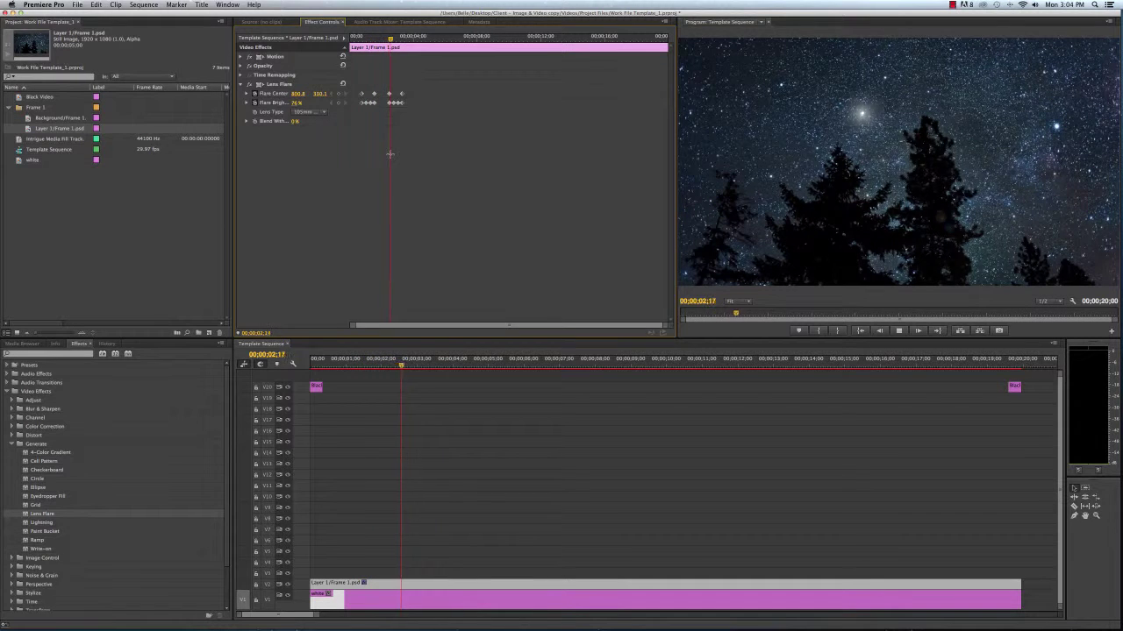
pyautogui.press('space')
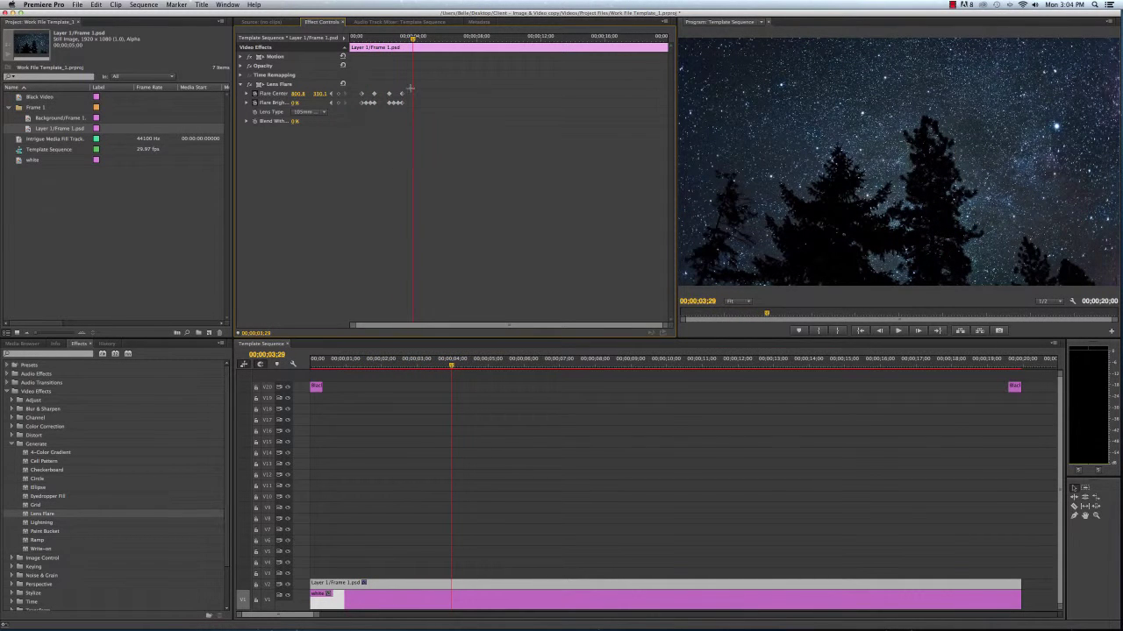
pyautogui.moveTo(419, 87); pyautogui.dragTo(382, 105)
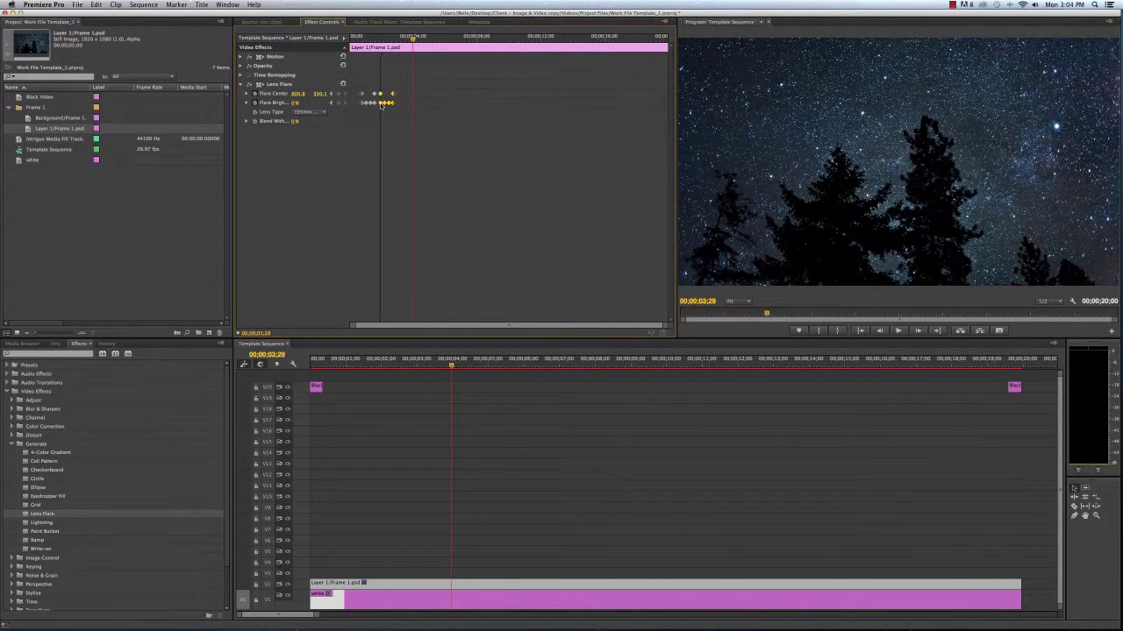
pyautogui.click(361, 39)
pyautogui.press('space')
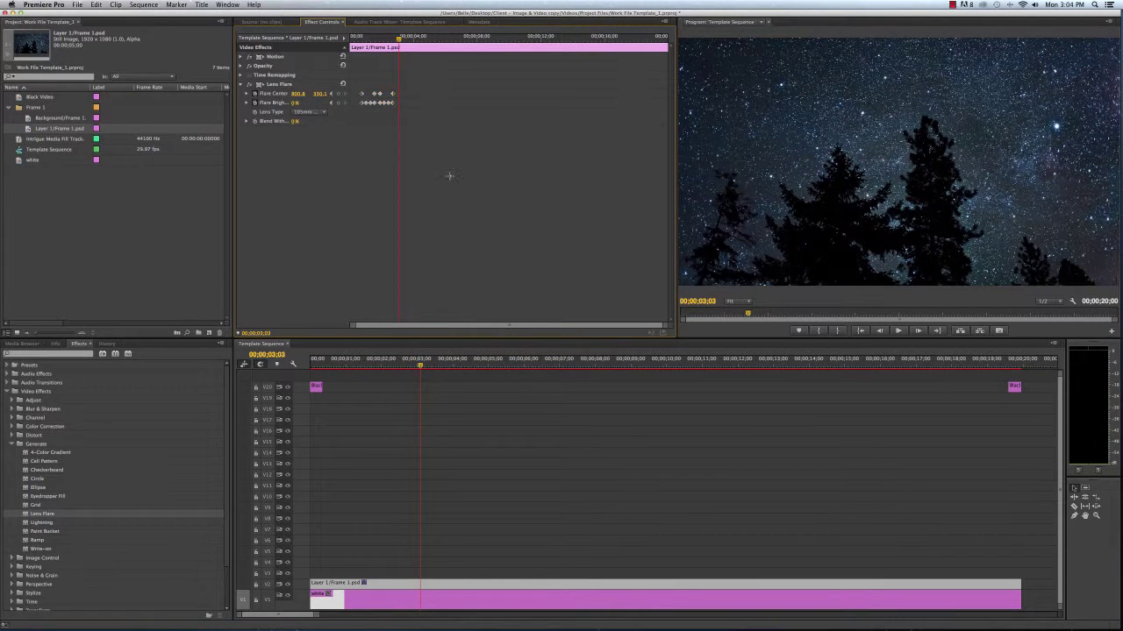
# - At 00;00;03;07, add a second Lens Flare effect to the Layer 1/Frame 1.psd clip with the 105mm Prime lens type
pyautogui.click(401, 39)
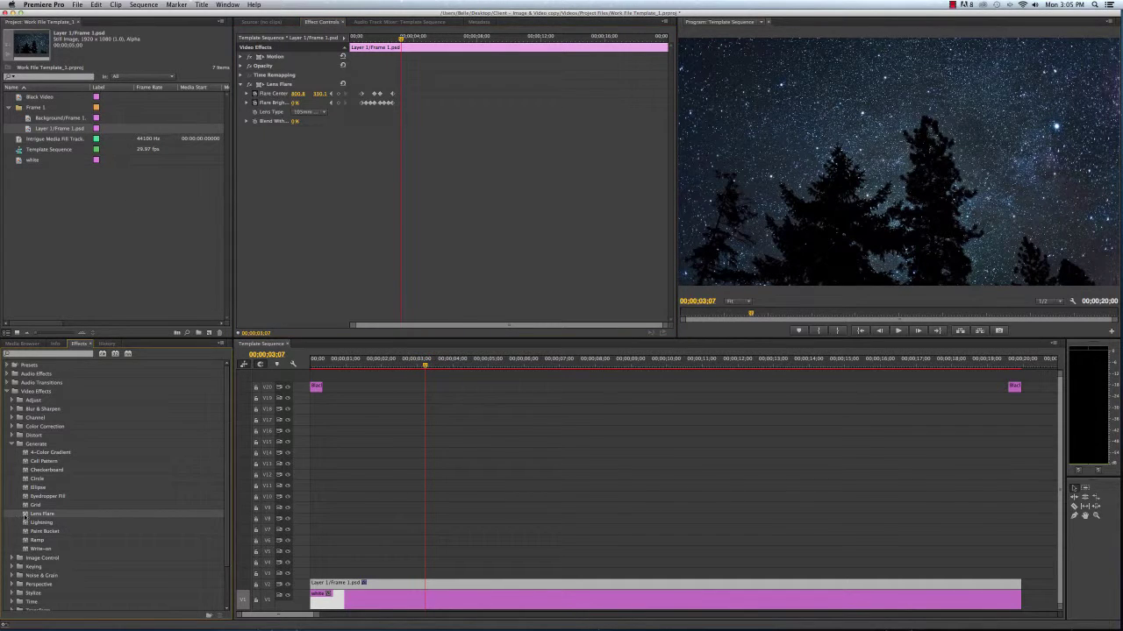
pyautogui.moveTo(26, 516); pyautogui.dragTo(433, 584)
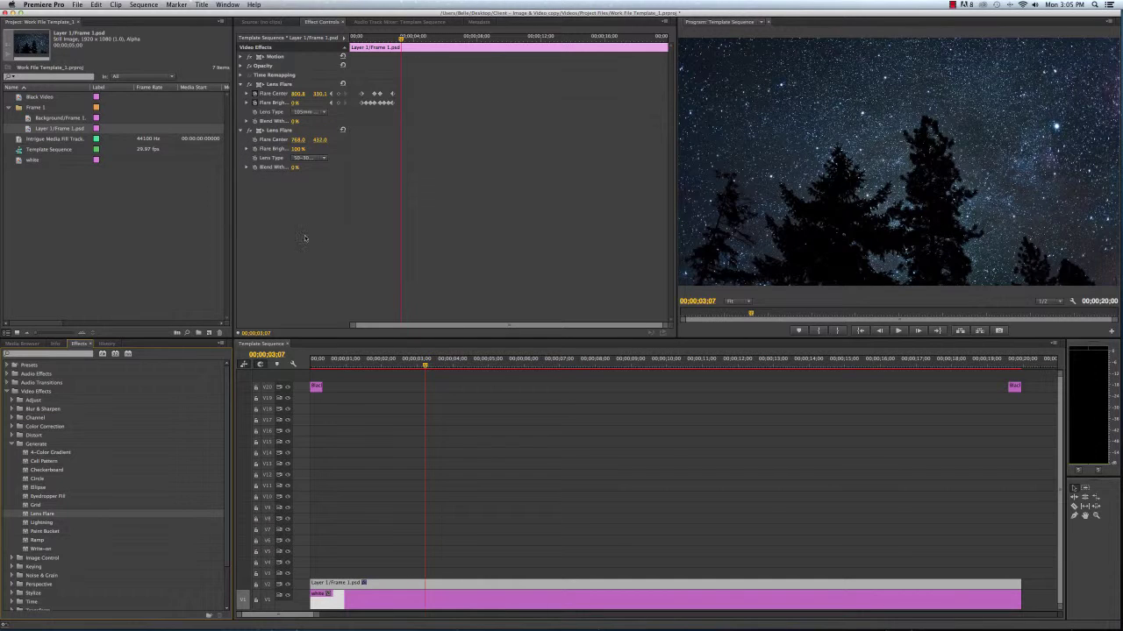
pyautogui.click(307, 159)
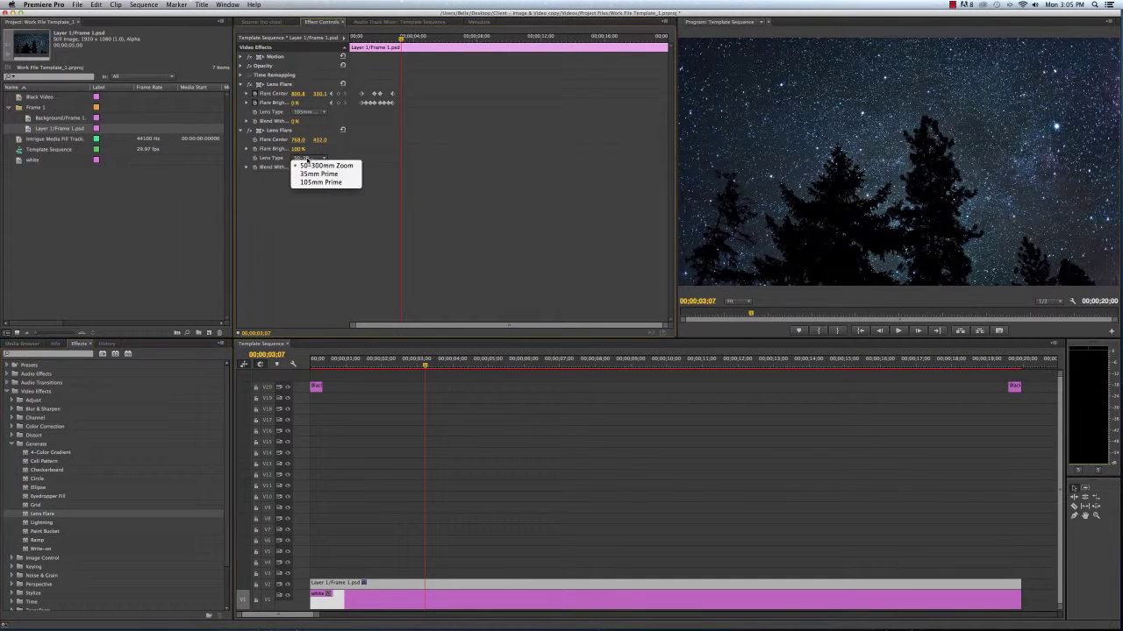
pyautogui.click(322, 183)
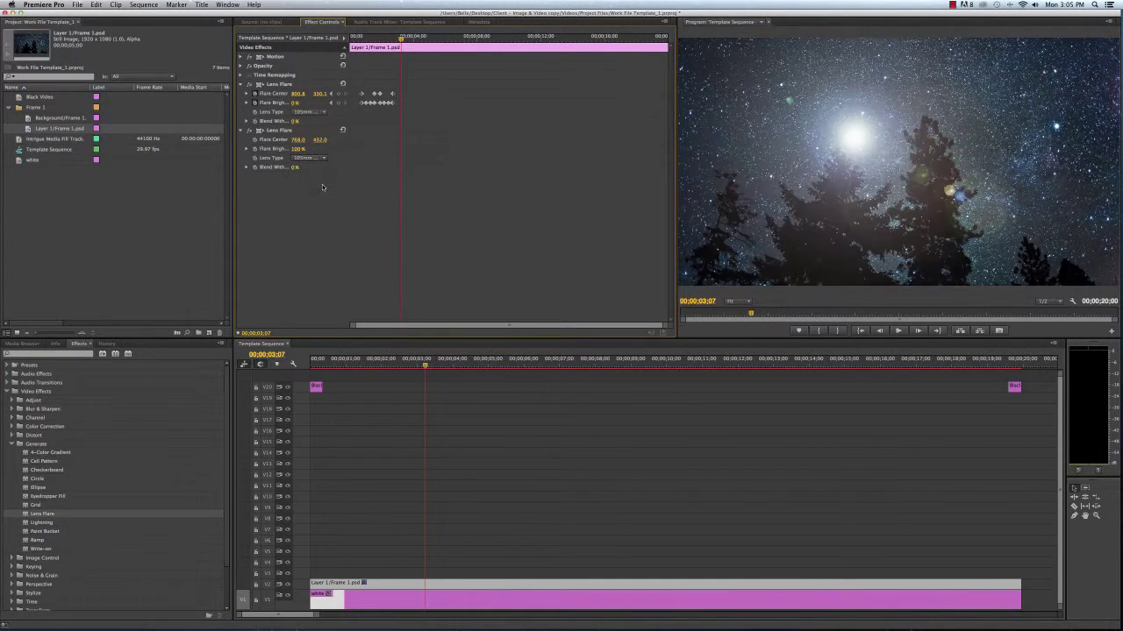
# - Set the second Lens Flare effect's brightness to 64% and move its center to about 186.9, 437.0, above the leftmost tree
pyautogui.moveTo(298, 148); pyautogui.dragTo(266, 148)
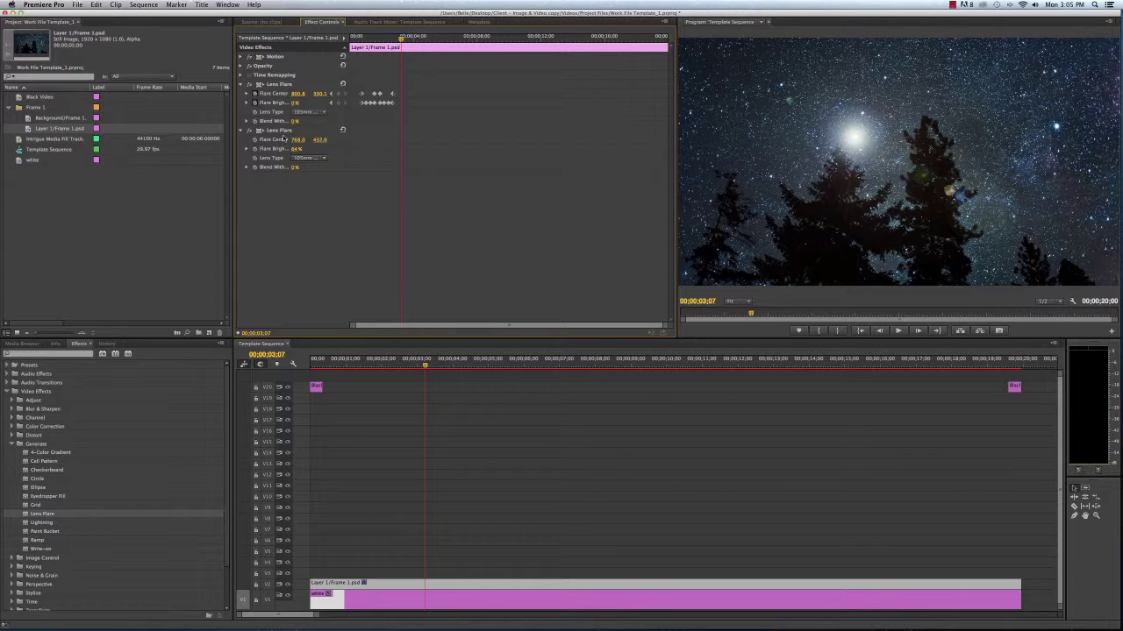
pyautogui.click(285, 139)
pyautogui.moveTo(853, 137); pyautogui.dragTo(720, 138)
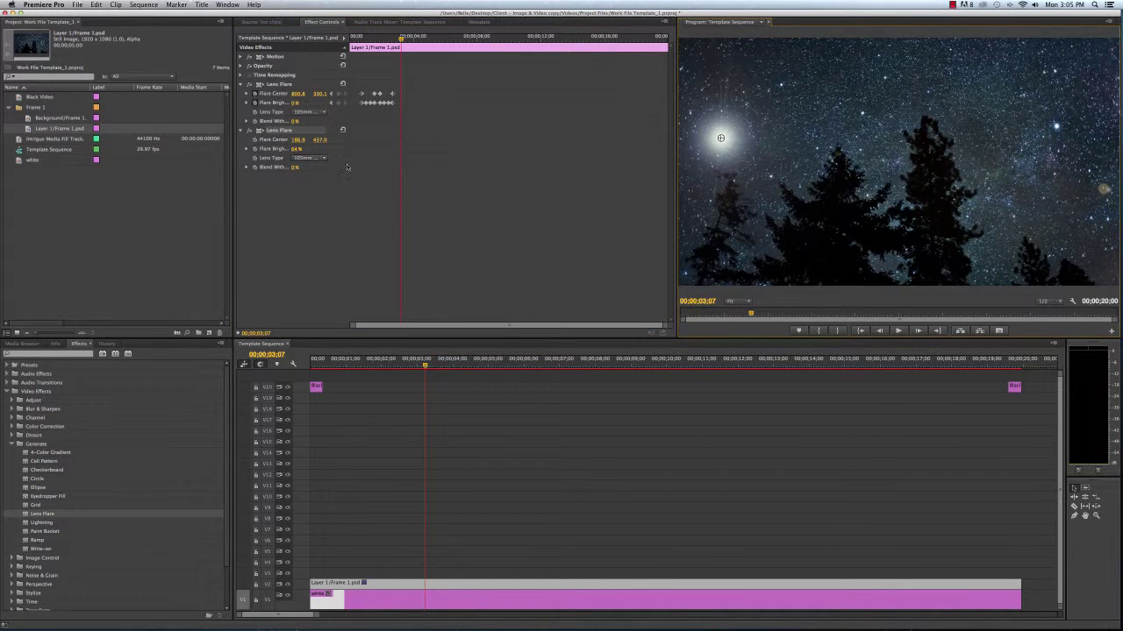
# - Start keyframing the second Lens Flare's center and brightness at 00;00;03;07, then at 00;00;04;13 move its center to about 720.7, 181.3
pyautogui.click(255, 140)
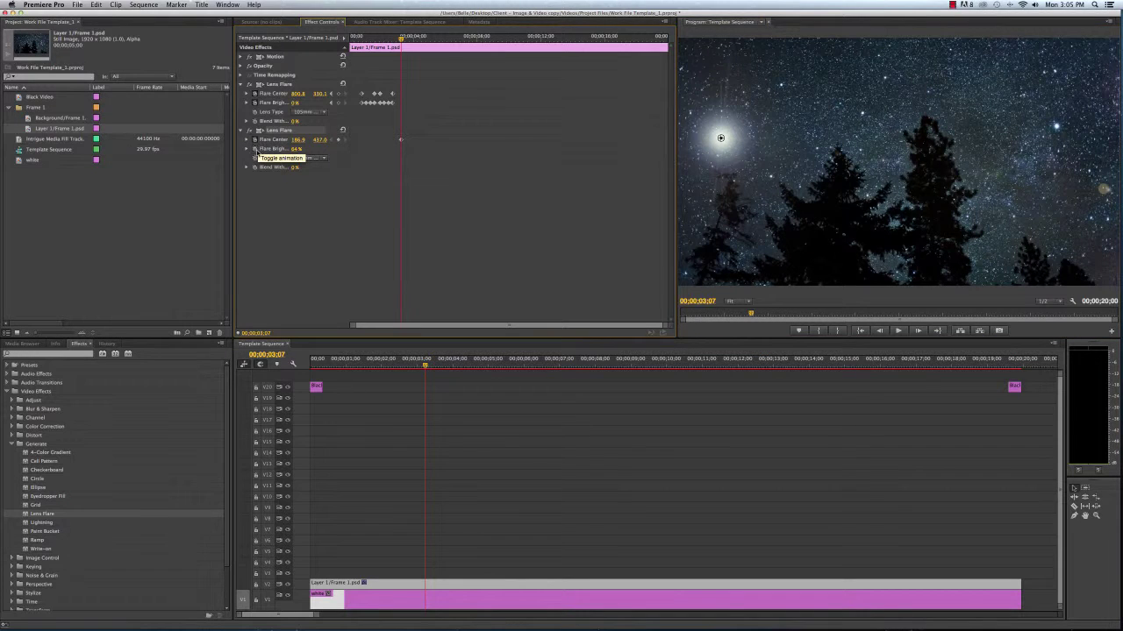
pyautogui.click(254, 149)
pyautogui.moveTo(402, 39); pyautogui.dragTo(424, 40)
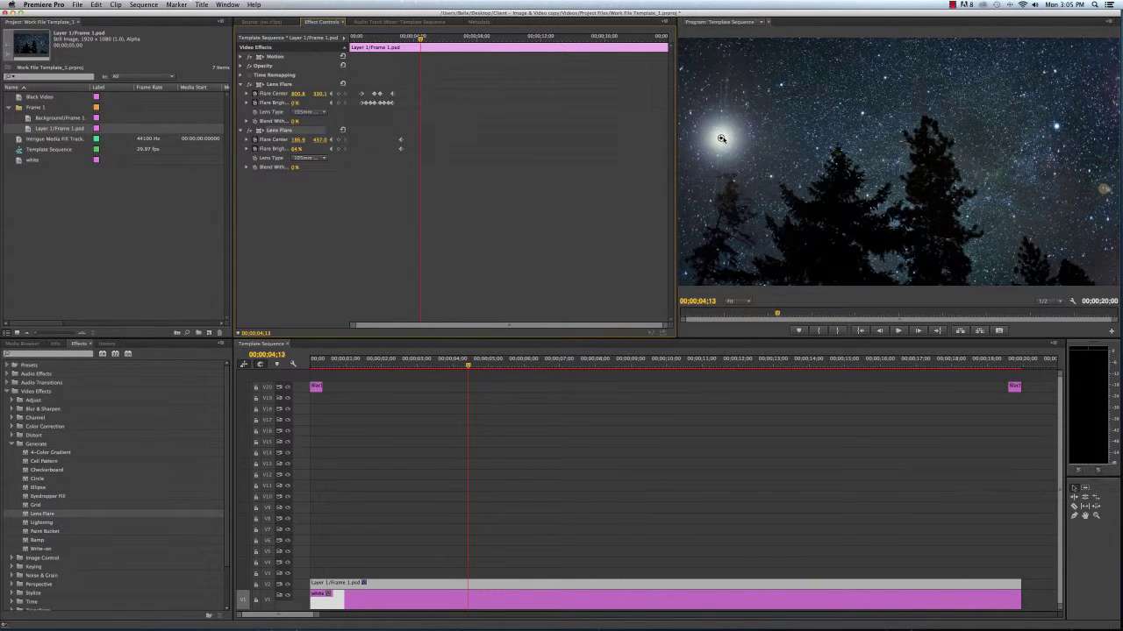
pyautogui.moveTo(721, 139); pyautogui.dragTo(843, 79)
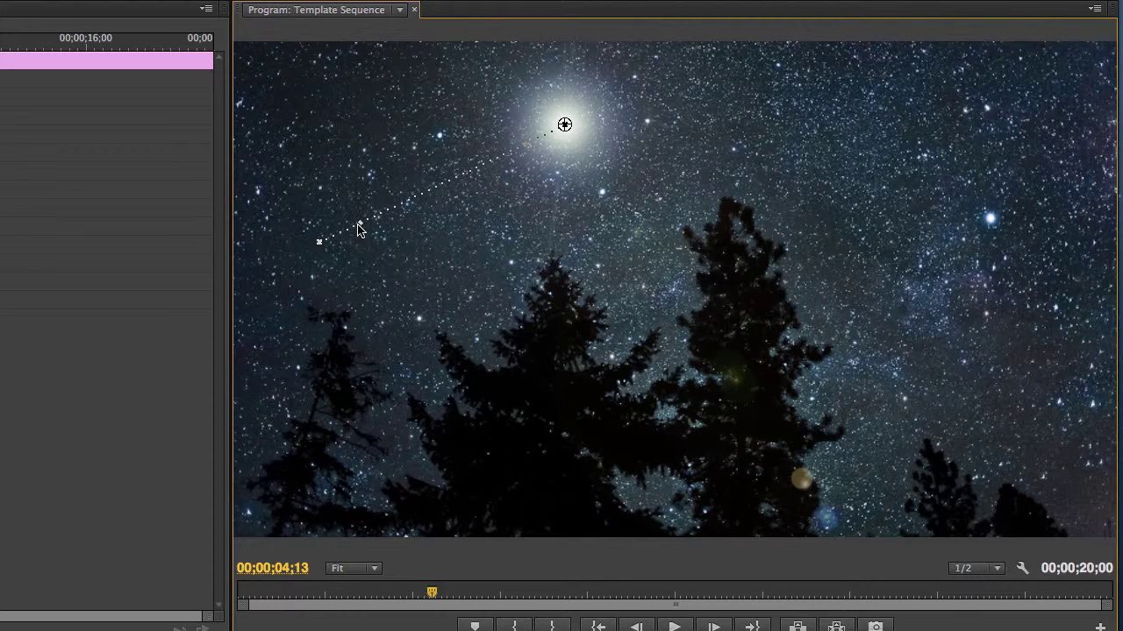
# - Bend the second flare's motion path into an upward arc at both ends and add a brightness keyframe at 00;00;04;13
pyautogui.moveTo(360, 228); pyautogui.dragTo(353, 165)
pyautogui.moveTo(524, 150); pyautogui.dragTo(489, 130)
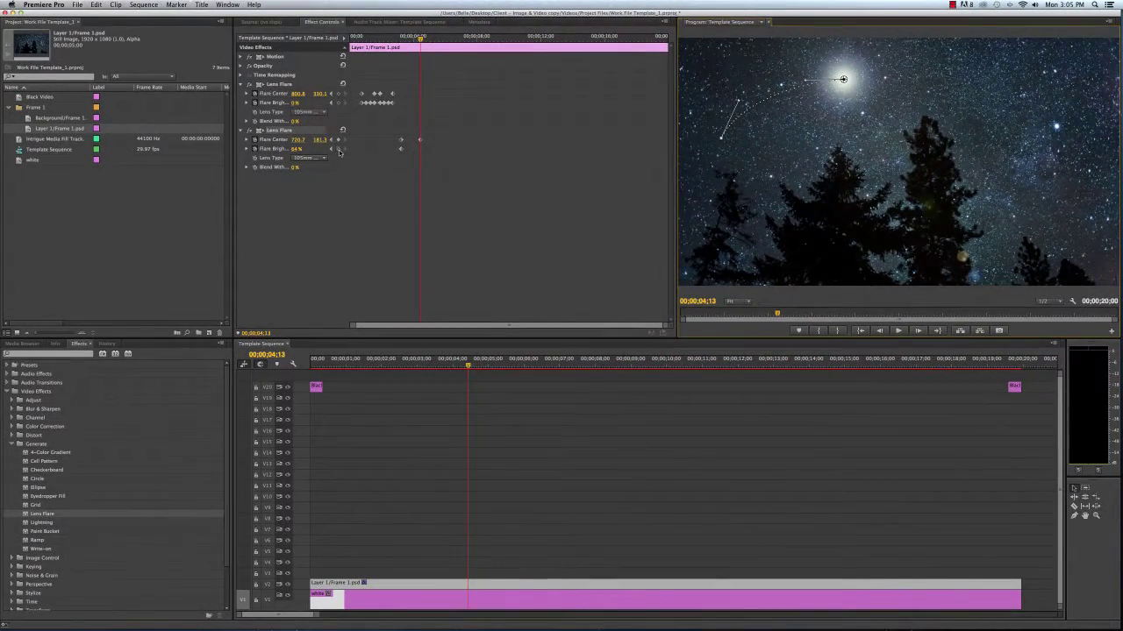
pyautogui.click(339, 149)
# - At 00;00;02;23, keyframe the second flare's brightness at 0% and move its first center keyframe to that time
pyautogui.moveTo(397, 37); pyautogui.dragTo(393, 45)
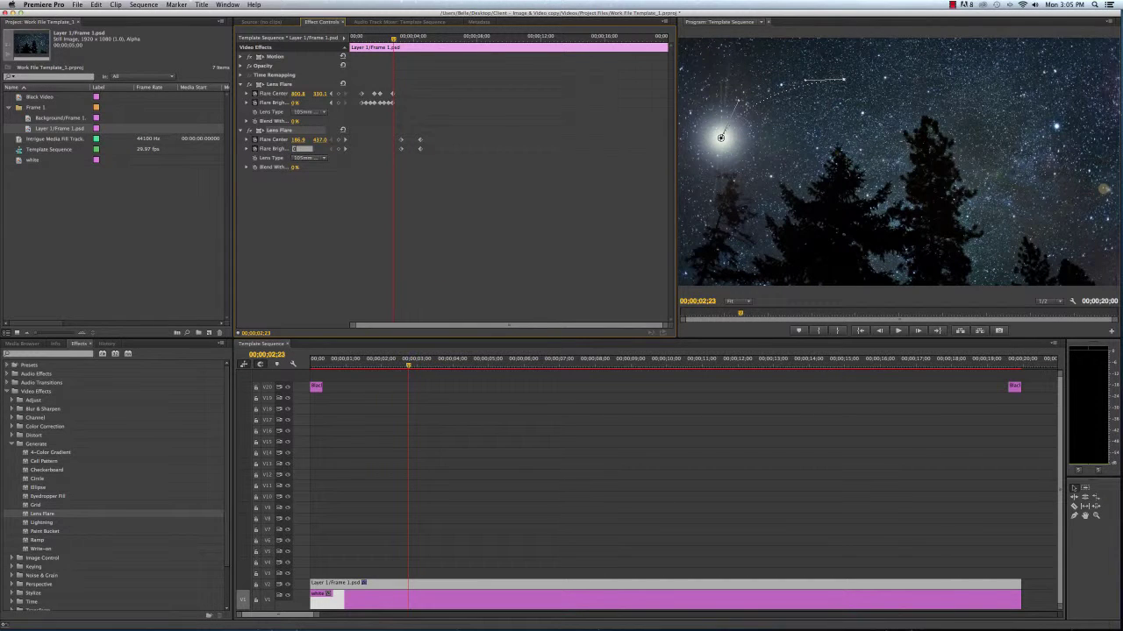
pyautogui.write('0')
pyautogui.press('Return')
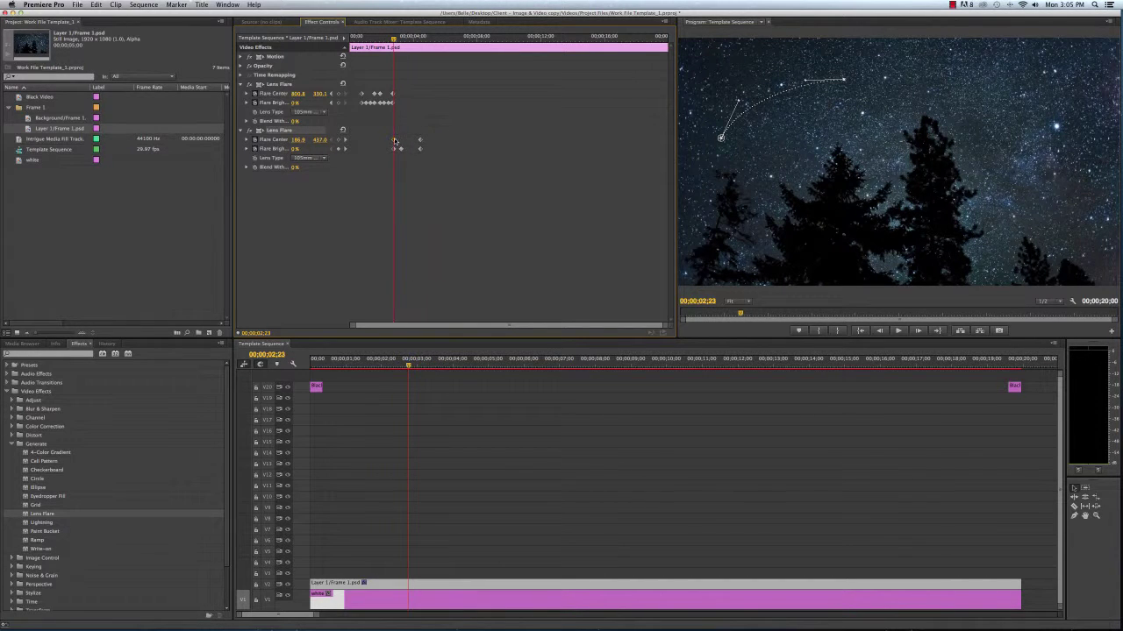
# - At 00;00;04;26, keyframe the second flare's brightness at 0% and move its last center keyframe to that time
pyautogui.click(427, 40)
pyautogui.click(297, 149)
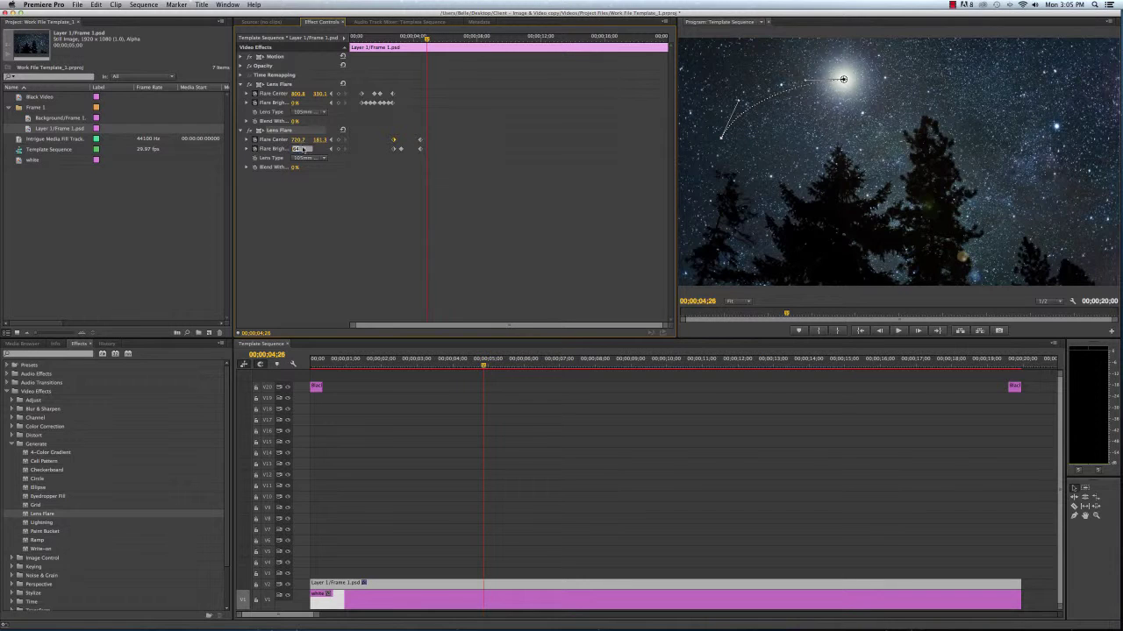
pyautogui.write('0')
pyautogui.press('Return')
pyautogui.click(426, 140)
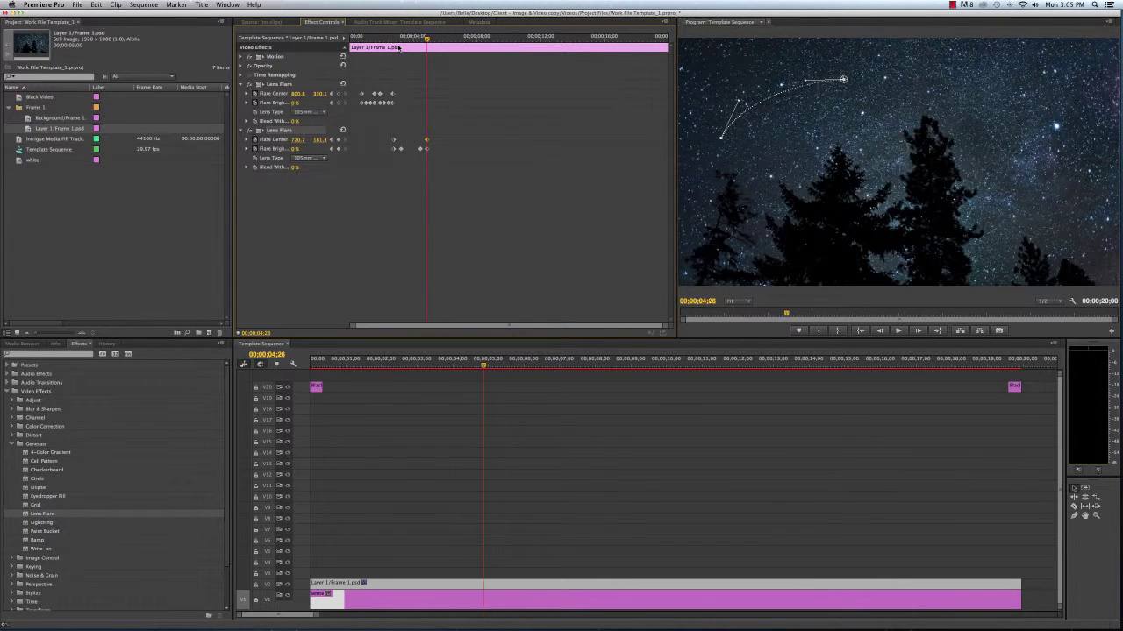
# - Play back the second flare's animation from its first keyframe to check the arc across the sky
pyautogui.click(395, 40)
pyautogui.press('space')
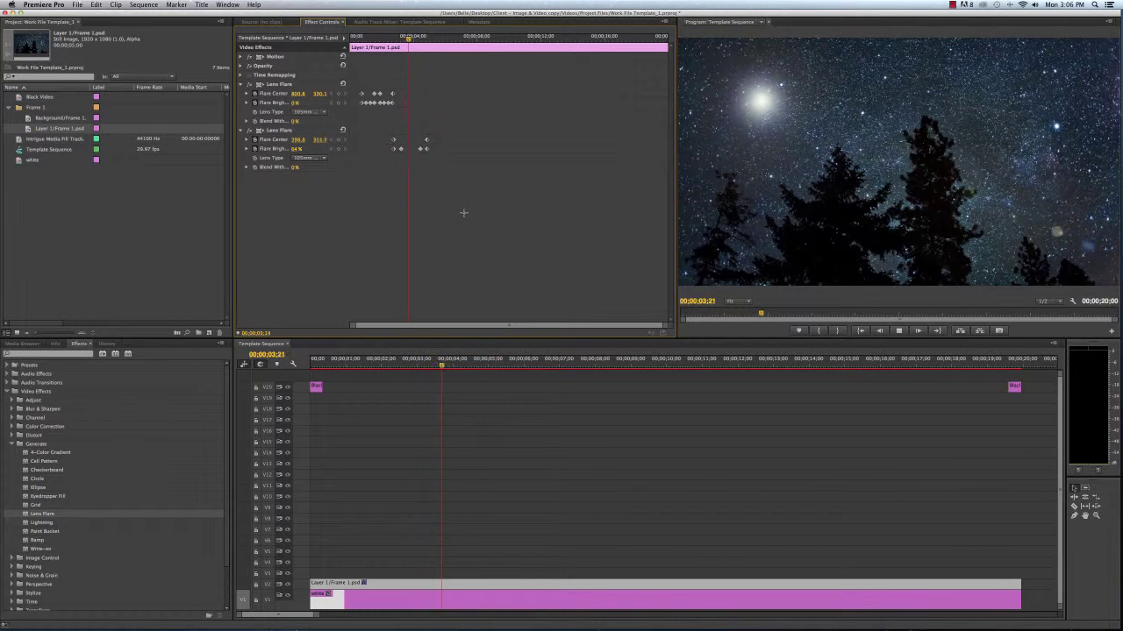
pyautogui.press('space')
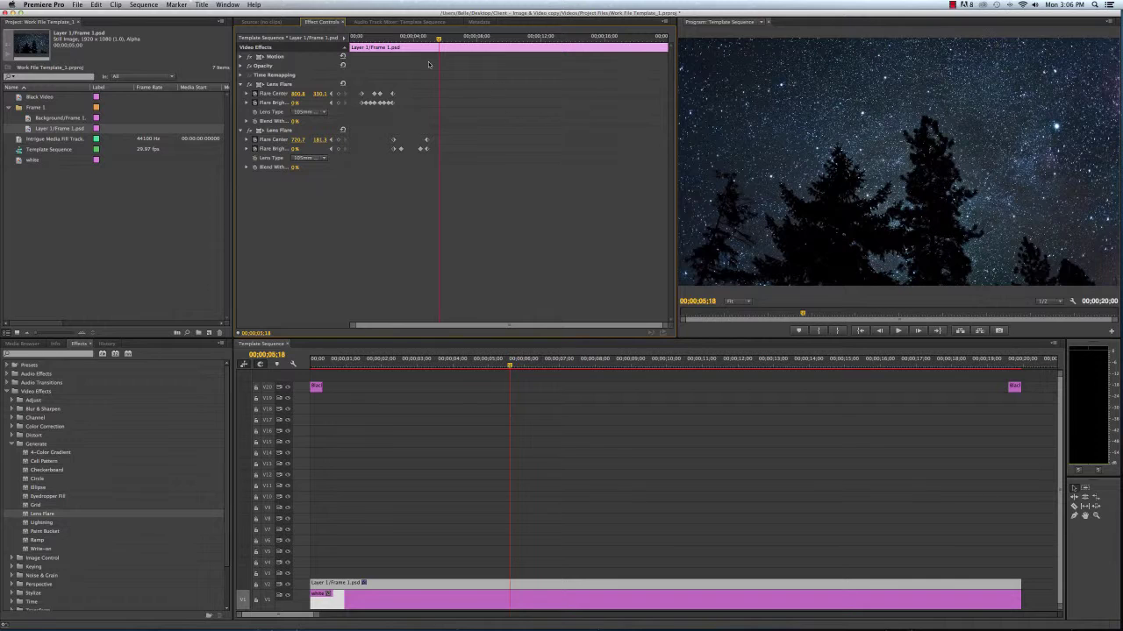
# - At 00;00;04;26, extend the second flare's motion path by moving its end center to about 1124.9, 171.7, above the tall tree
pyautogui.click(427, 39)
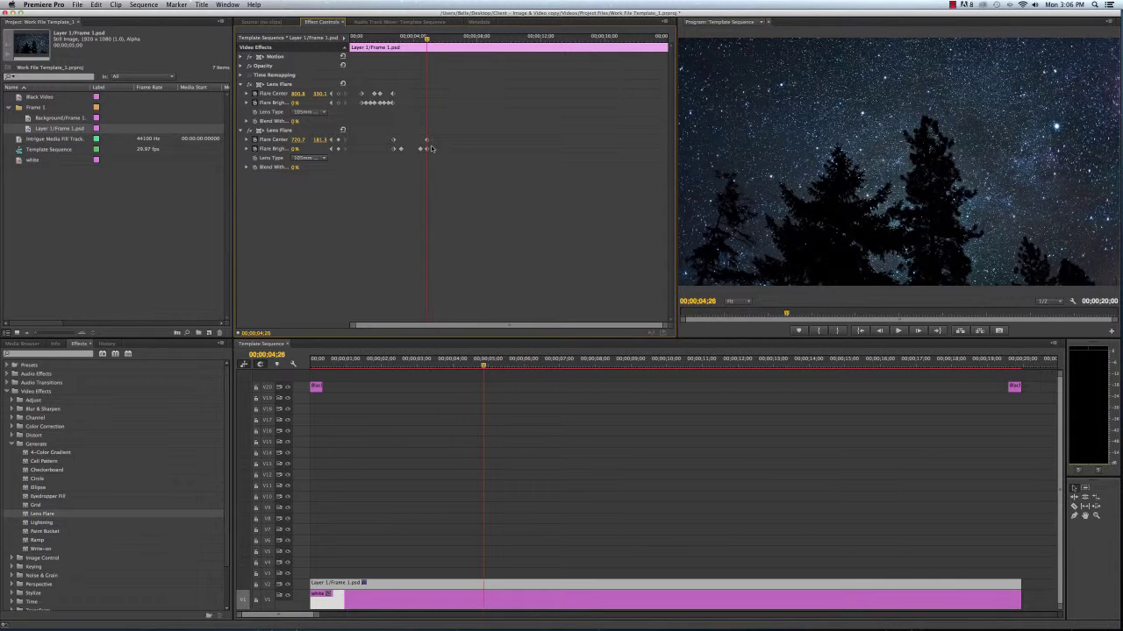
pyautogui.click(281, 129)
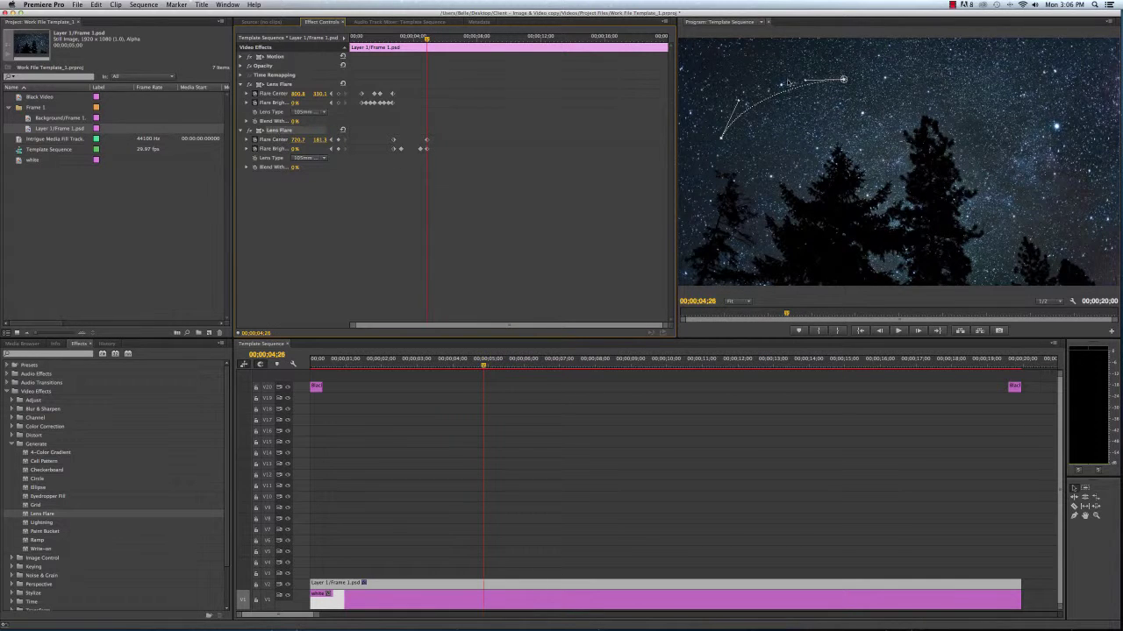
pyautogui.moveTo(844, 81); pyautogui.dragTo(936, 77)
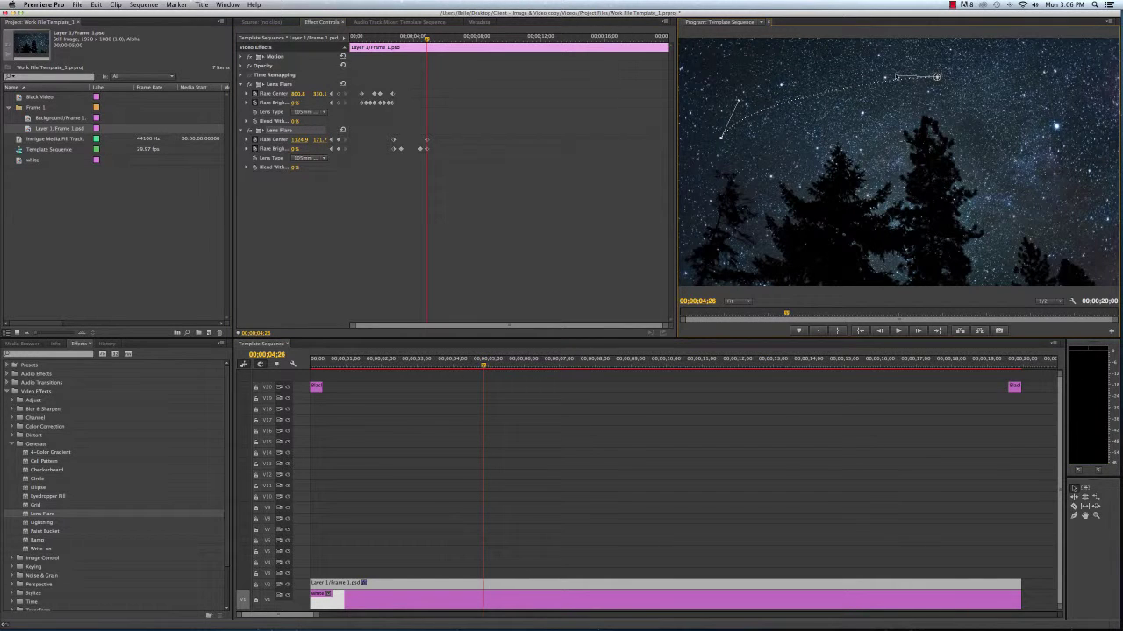
pyautogui.click(484, 257)
# - Replay the extended second flare animation, then preview all the flares from near the start of the sequence
pyautogui.click(393, 39)
pyautogui.press('space')
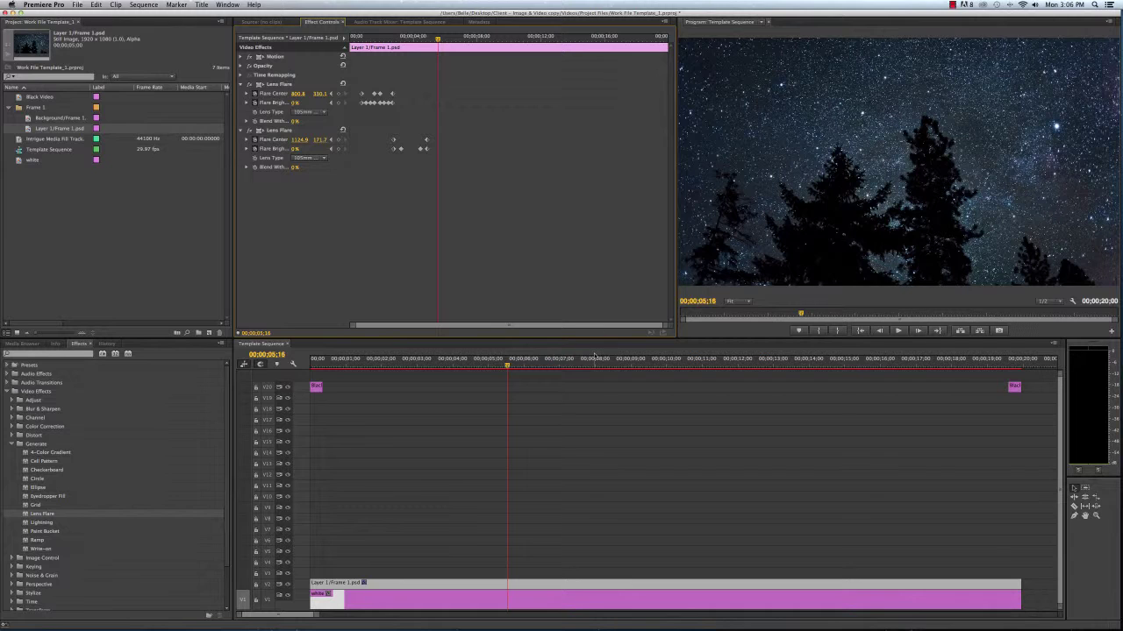
pyautogui.click(357, 38)
pyautogui.press('space')
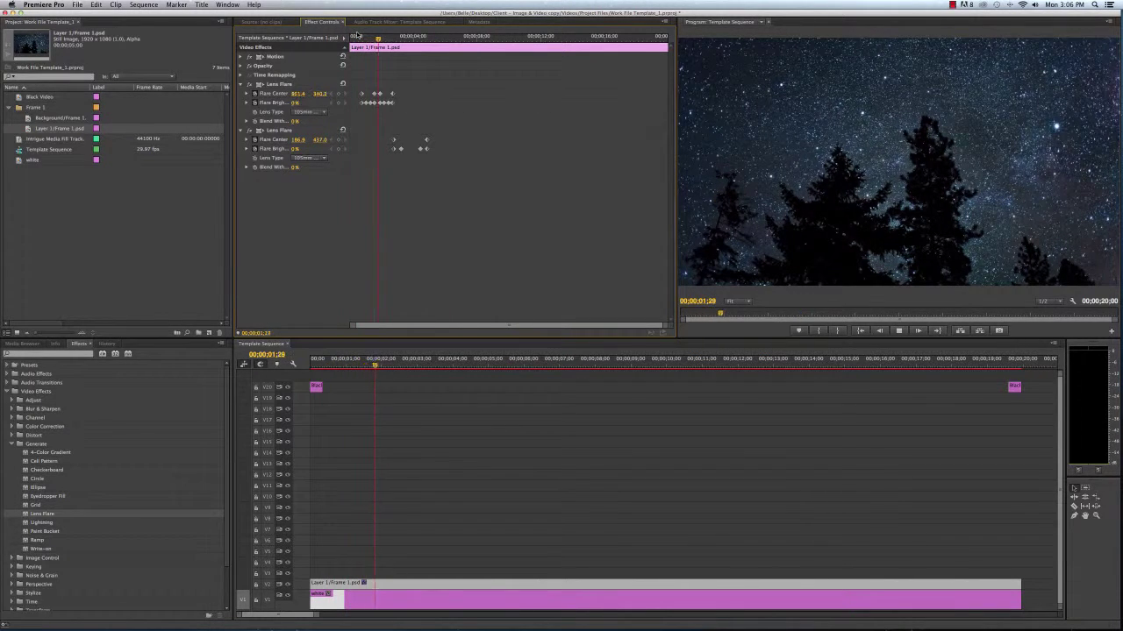